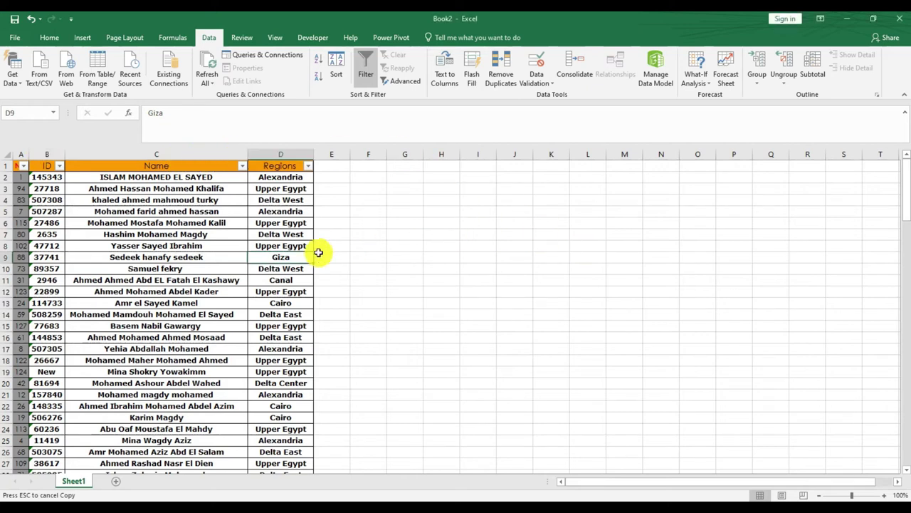
left_click(272, 324)
scroll(225, 350, "down", 6)
scroll(225, 350, "up", 6)
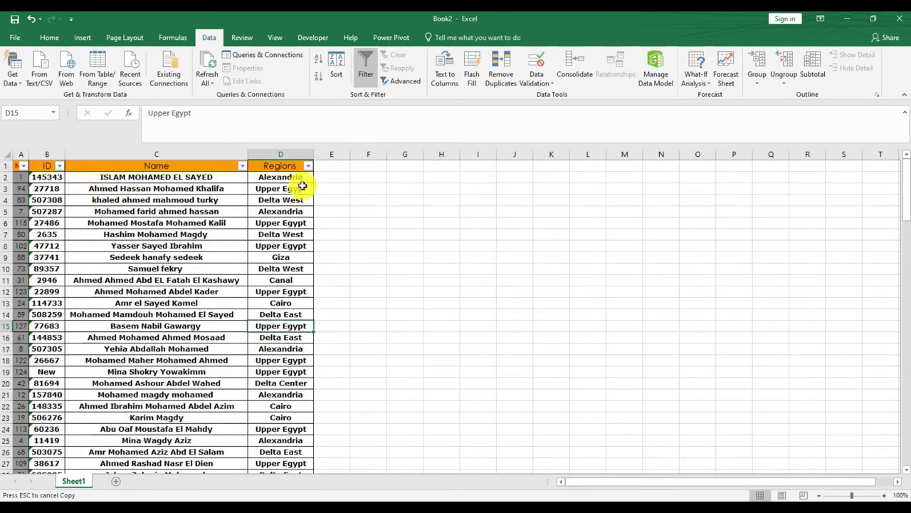
scroll(296, 349, "down", 5)
scroll(295, 351, "up", 5)
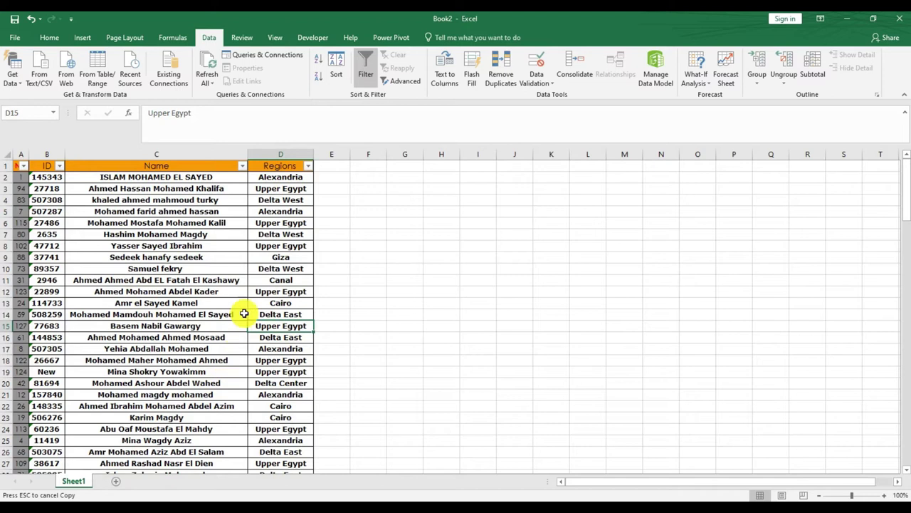
left_click(263, 260)
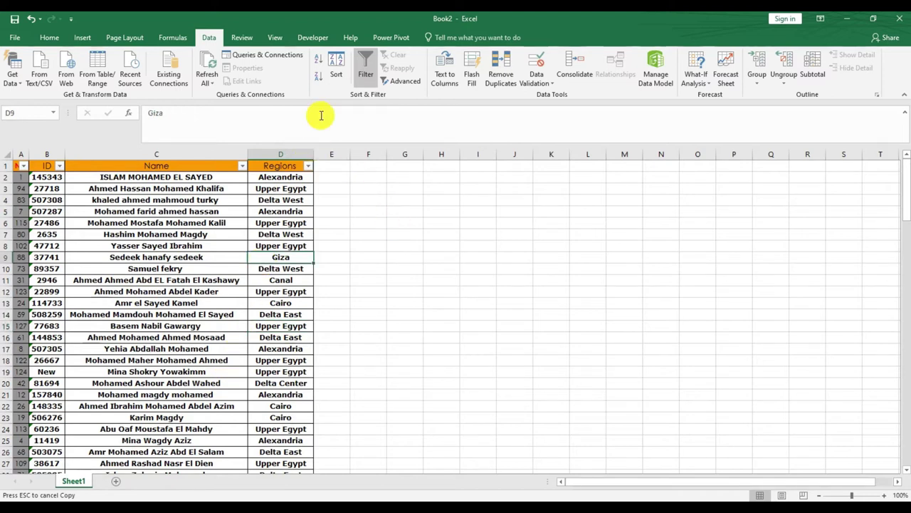
left_click(317, 38)
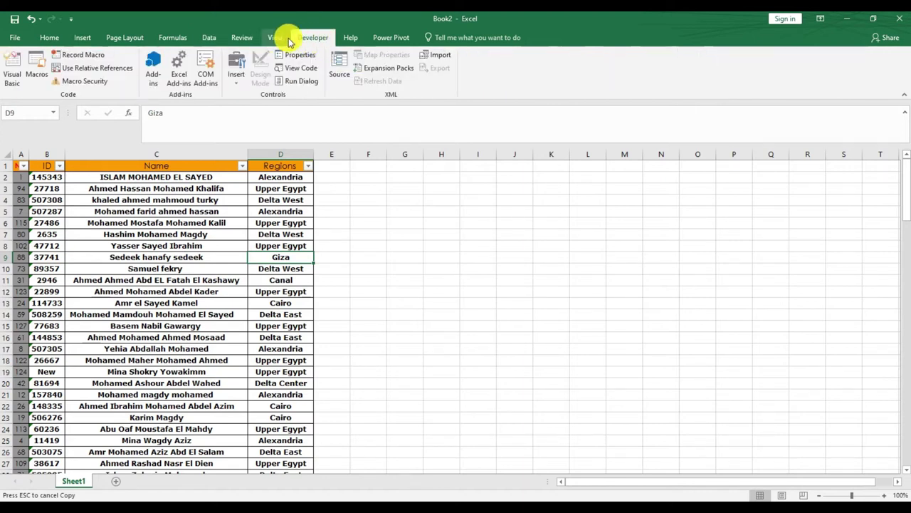
left_click(50, 37)
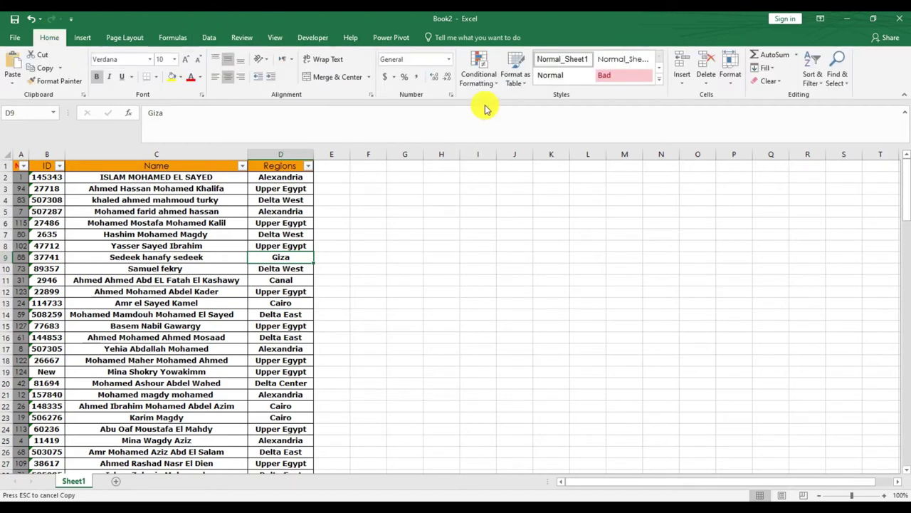
right_click(689, 93)
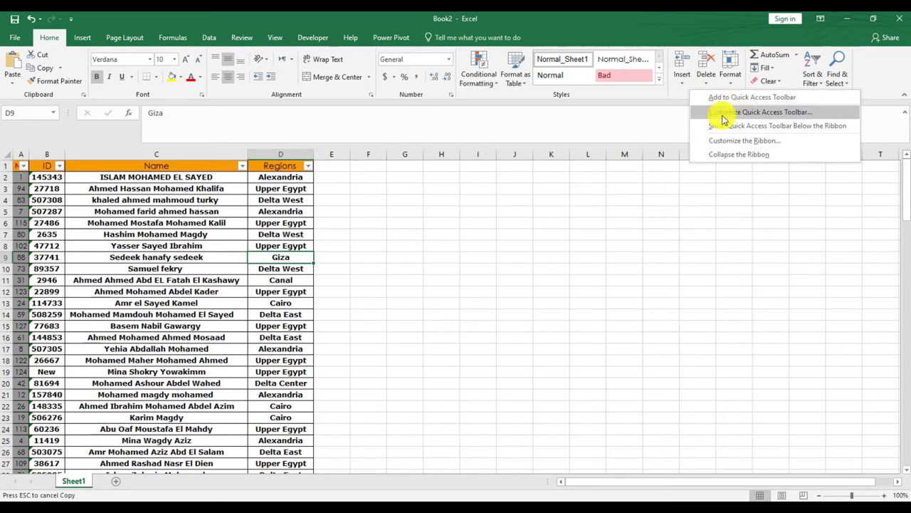
left_click(747, 141)
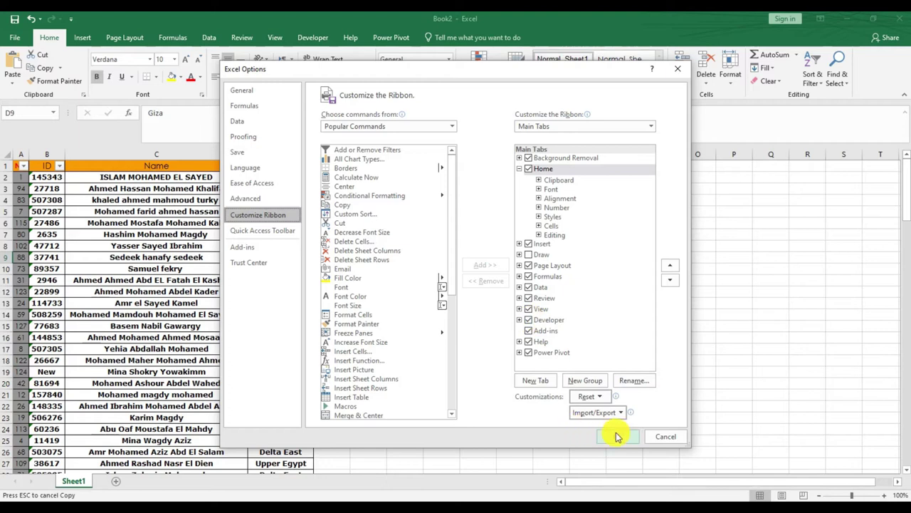
left_click(667, 435)
left_click(227, 207)
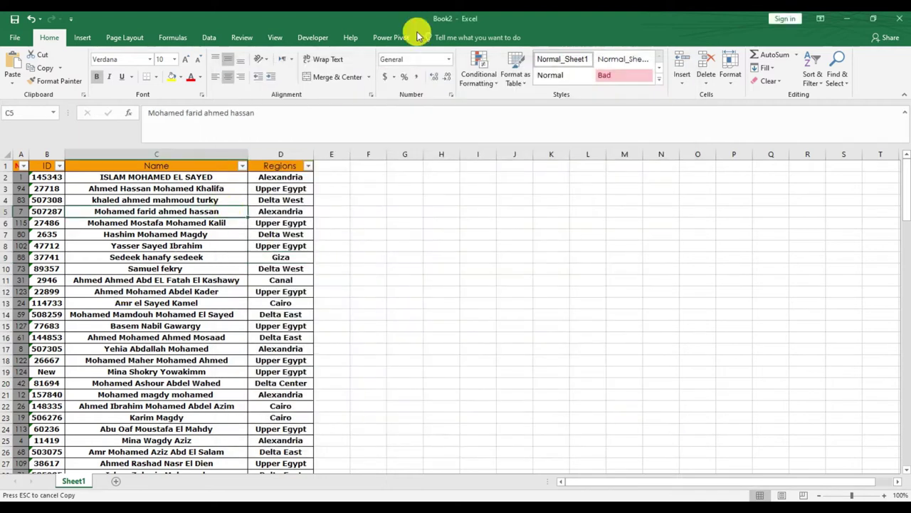
- Copy columns A through D holding the ID, Name and Regions table
left_click(317, 40)
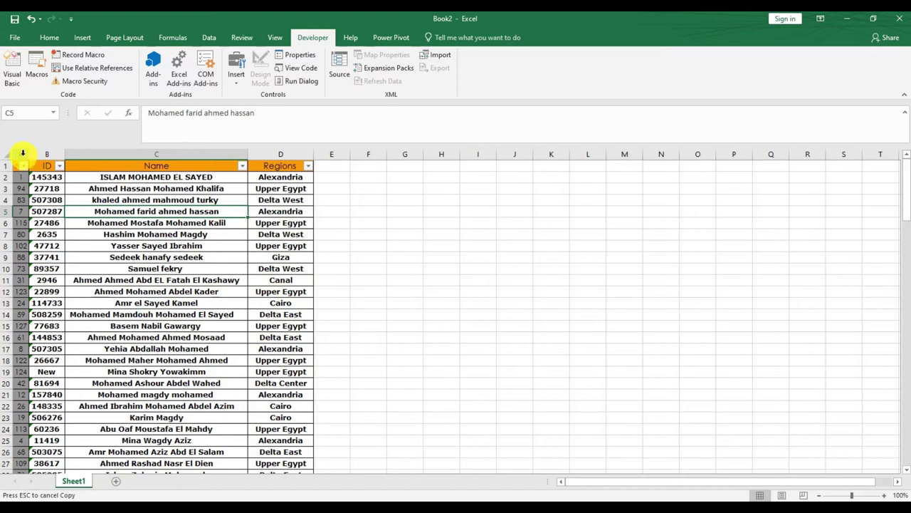
left_click_drag(23, 152, 282, 153)
right_click(283, 153)
left_click(307, 175)
- Start a new Excel workbook, Book3, and paste the copied table at cell A1
key("super")
left_click(214, 326)
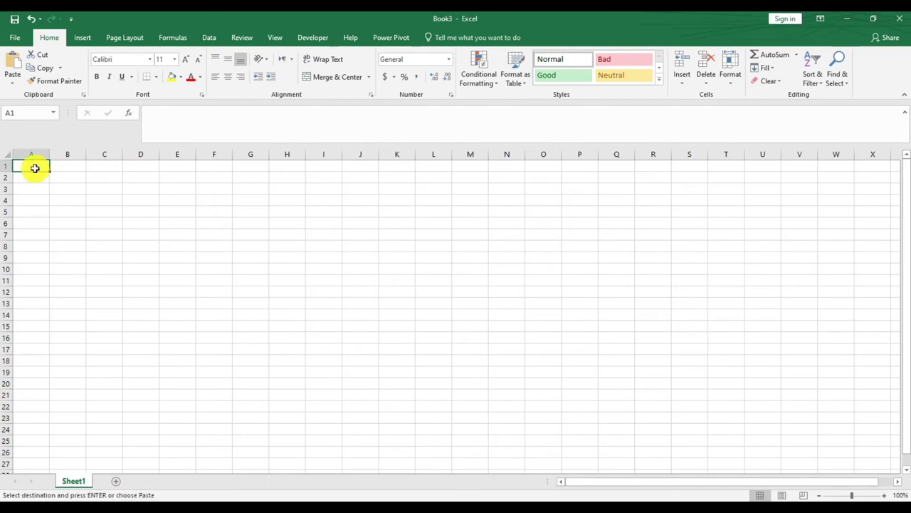
right_click(36, 164)
left_click(59, 215)
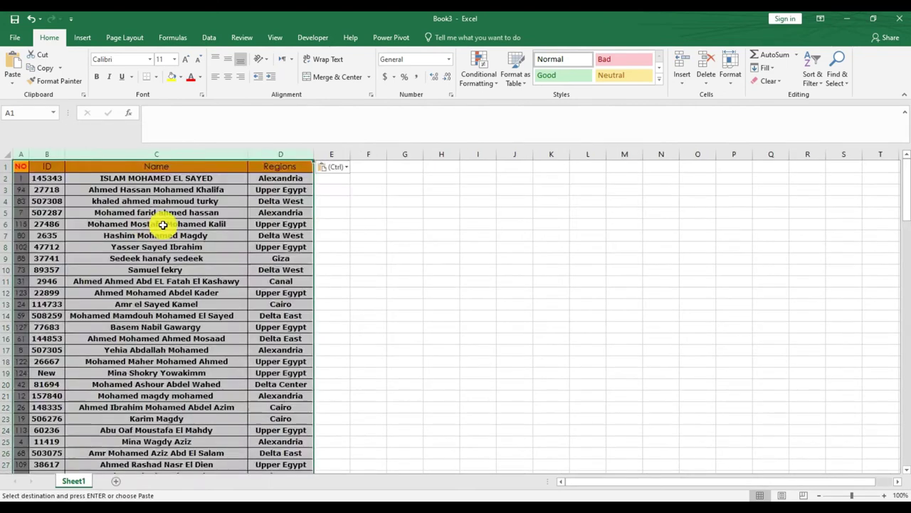
- Minimise Book3 and return to Book2, selecting cell D6 in the Regions column
left_click(852, 18)
left_click(245, 256)
left_click(288, 222)
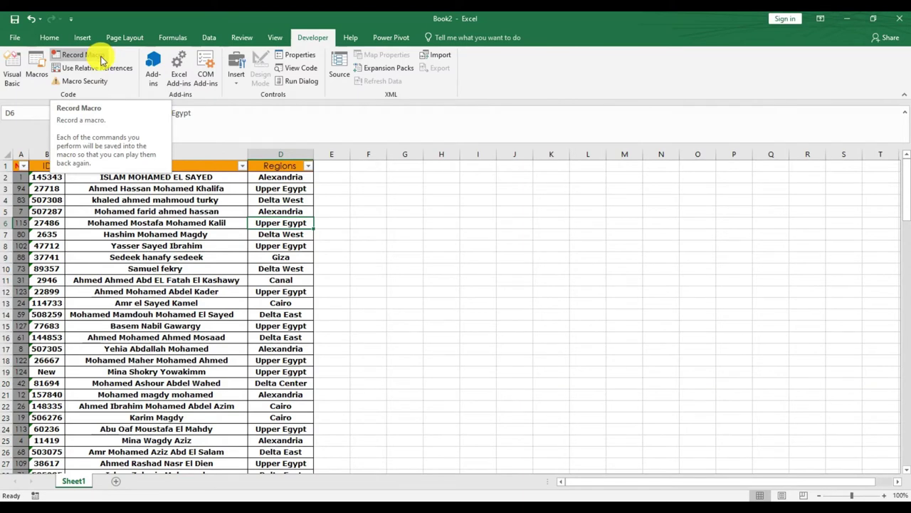
- Set up a macro recording named Sort_Data, stored in the Personal Macro Workbook
left_click(105, 58)
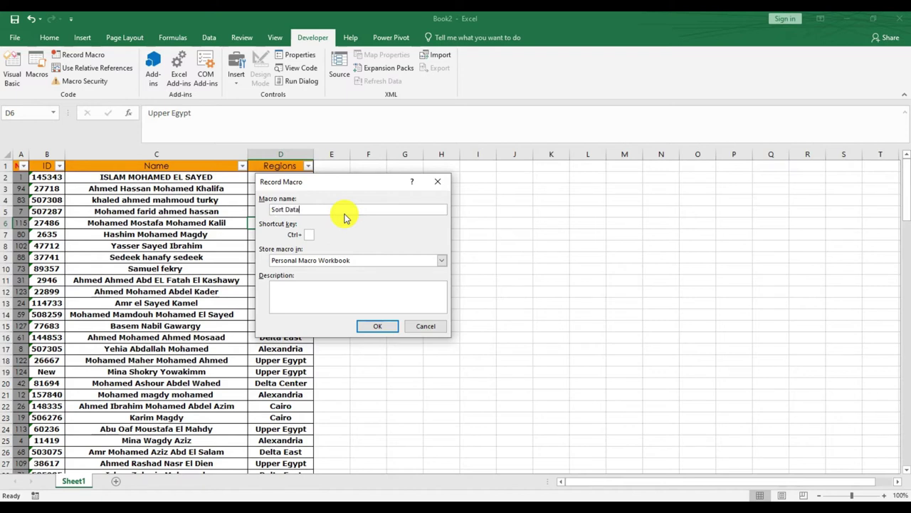
left_click(381, 261)
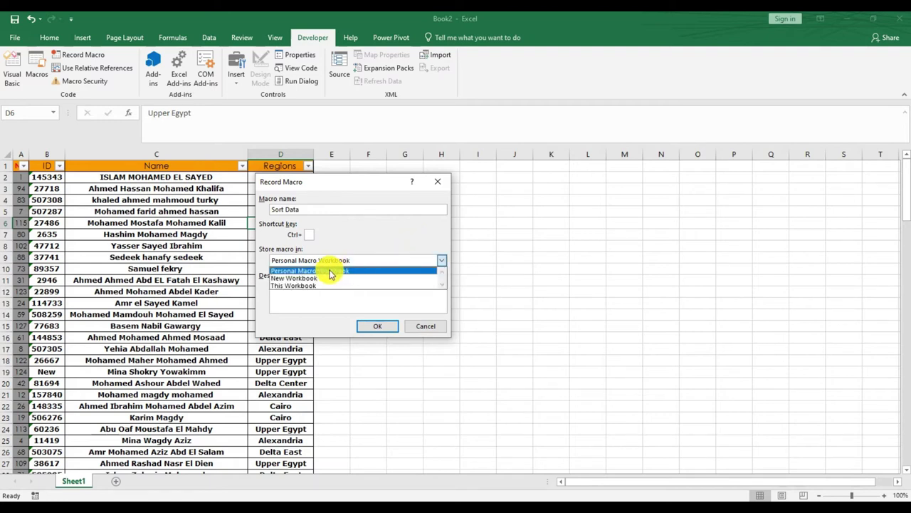
left_click(350, 260)
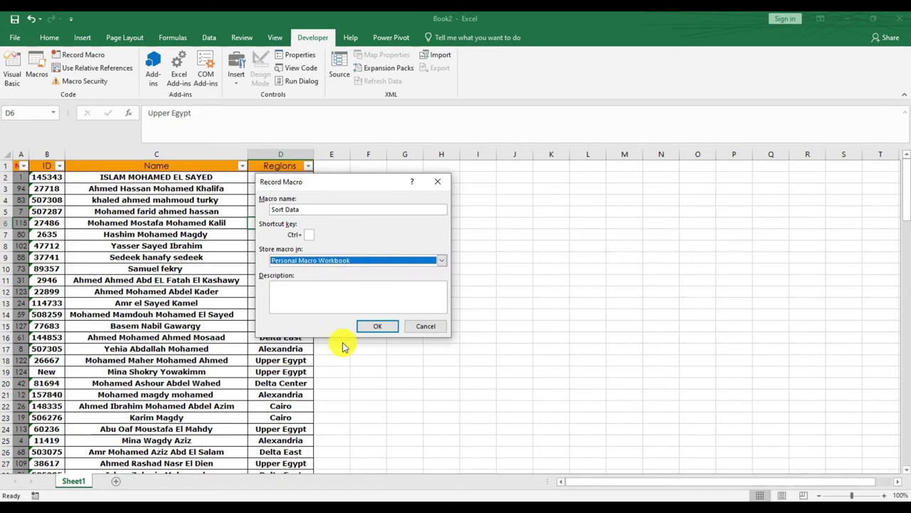
left_click(389, 329)
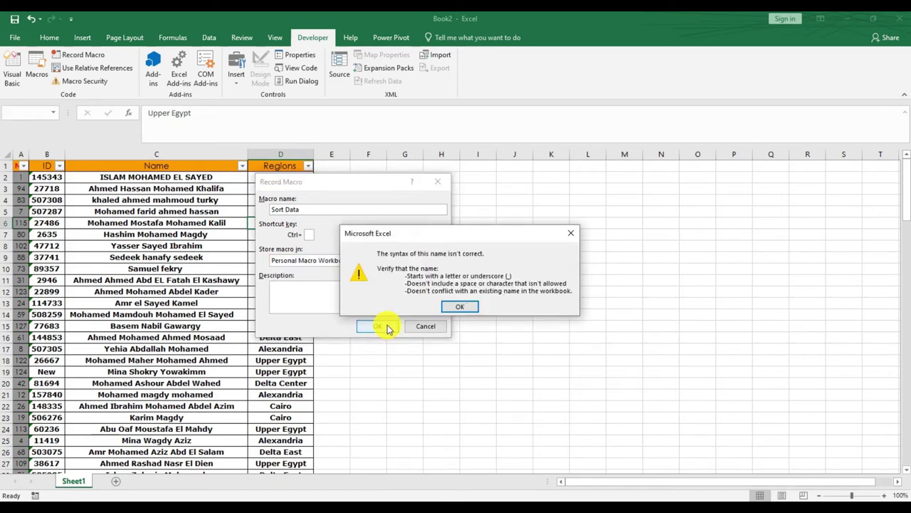
left_click(464, 308)
left_click(287, 209)
type("_")
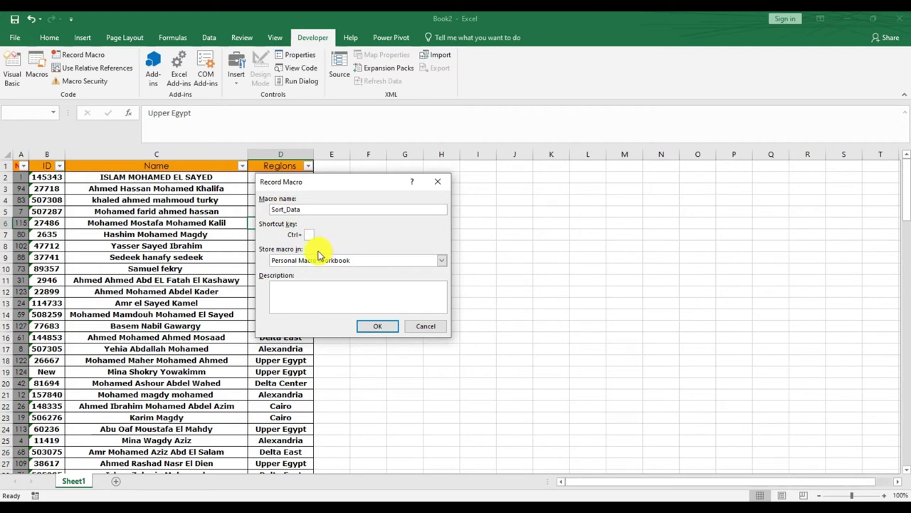
- Start recording Sort_Data and sort the table by Regions from A to Z
left_click(378, 325)
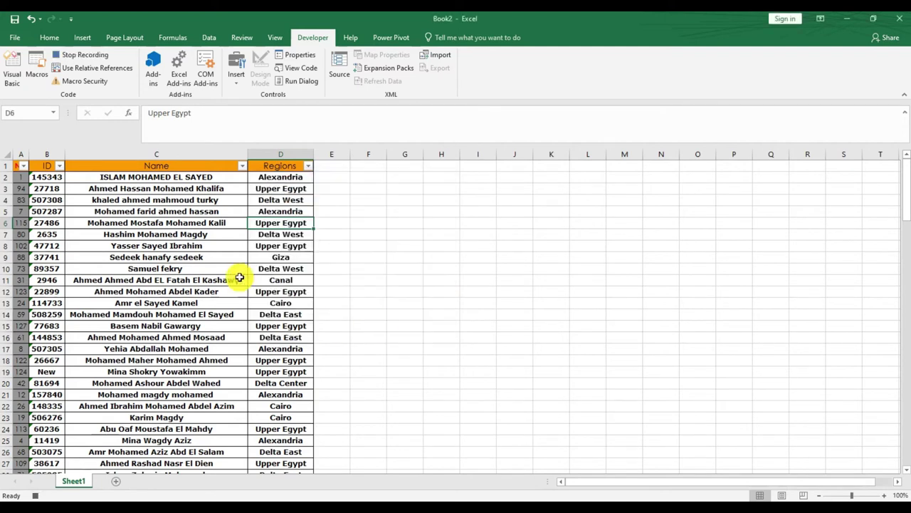
left_click(206, 211)
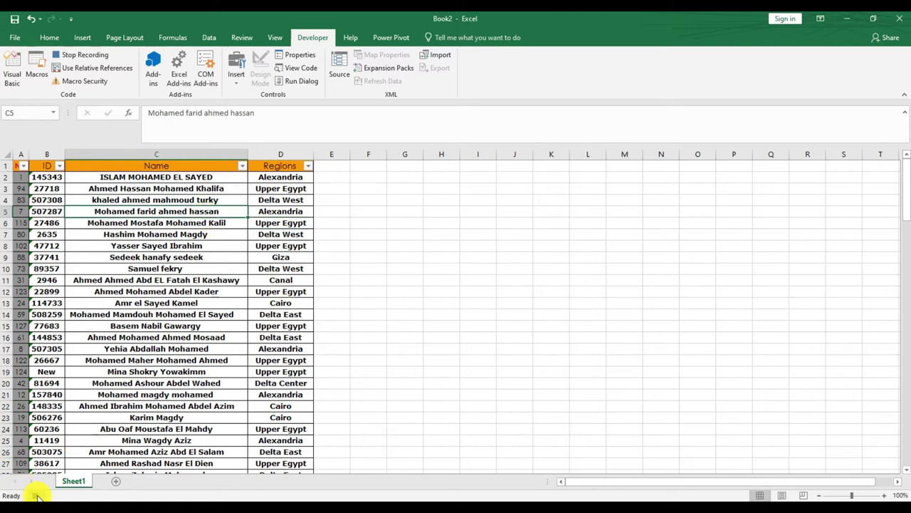
left_click(232, 256)
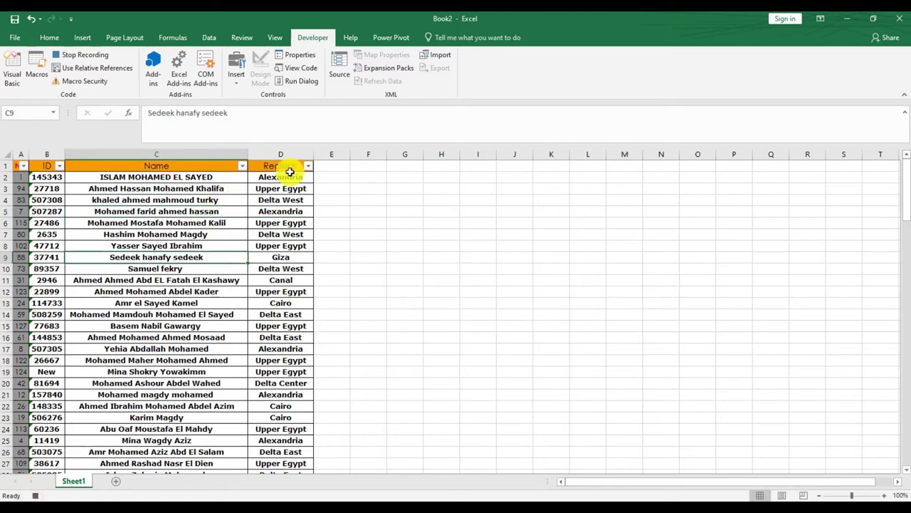
left_click(308, 166)
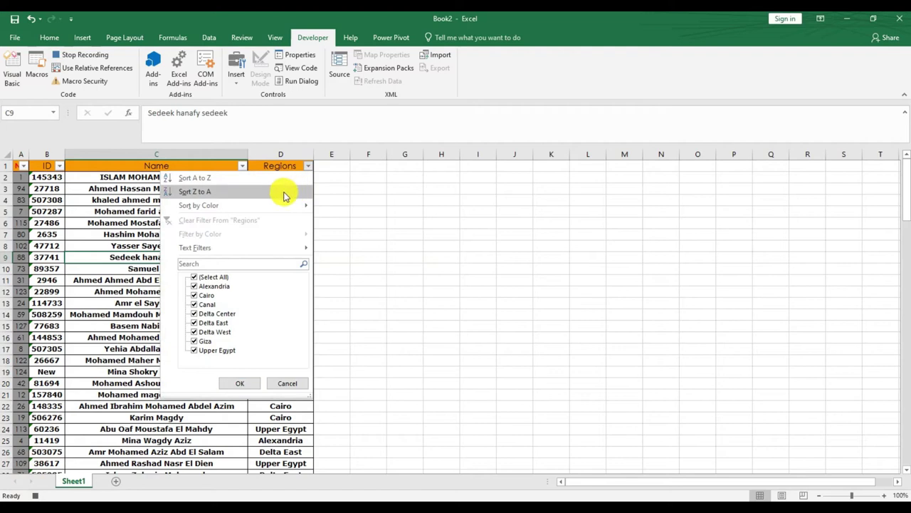
left_click(227, 183)
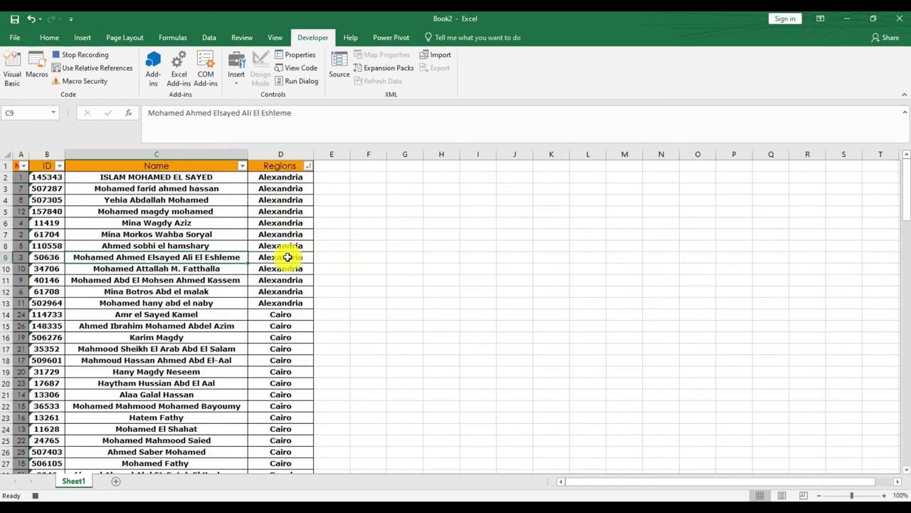
- Filter the Regions column to show only the Alexandria rows
scroll(294, 320, "down", 5)
scroll(295, 326, "down", 6)
scroll(293, 285, "up", 11)
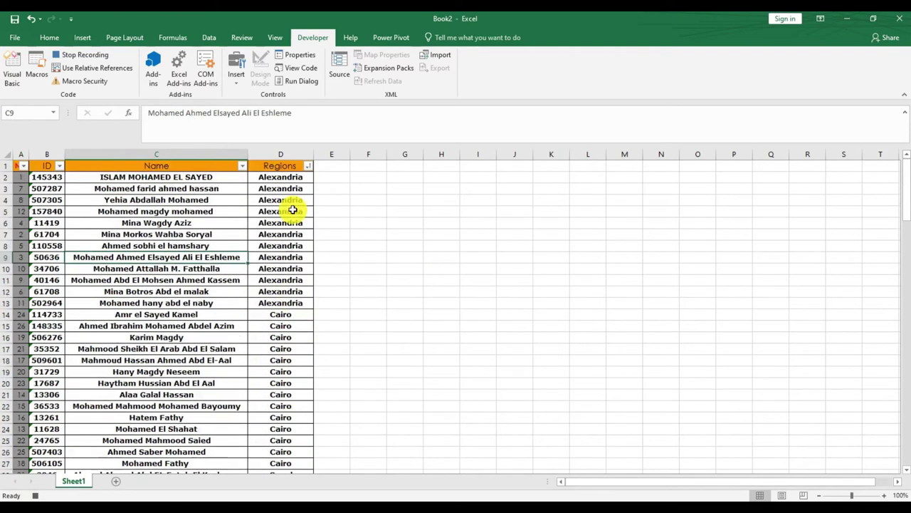
left_click(261, 246)
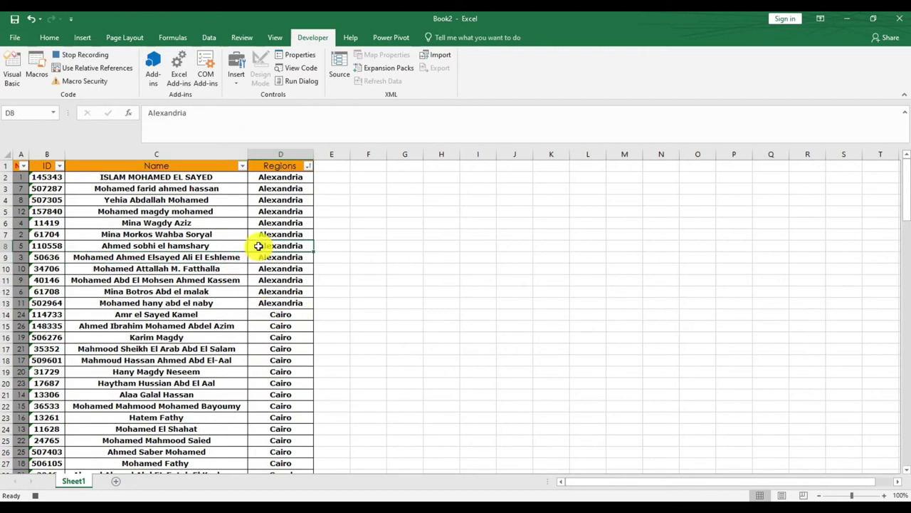
left_click(308, 166)
left_click(231, 264)
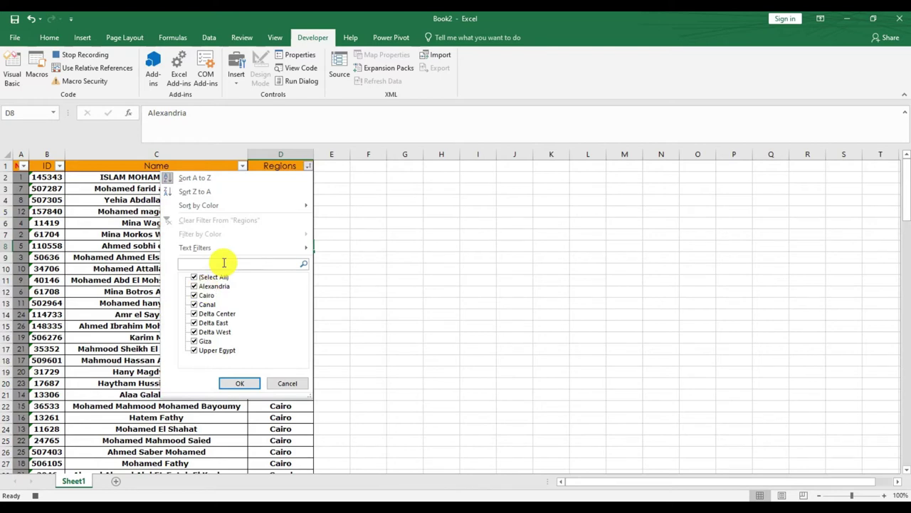
type("alex")
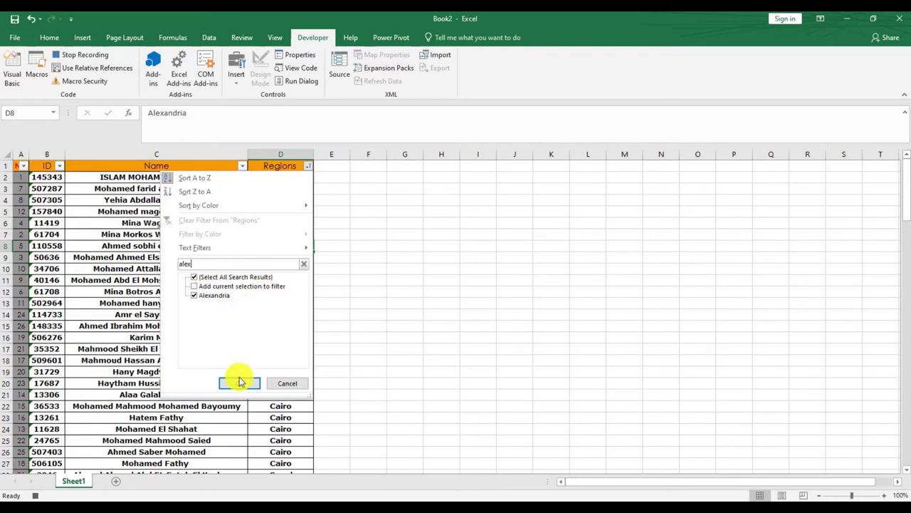
left_click(239, 383)
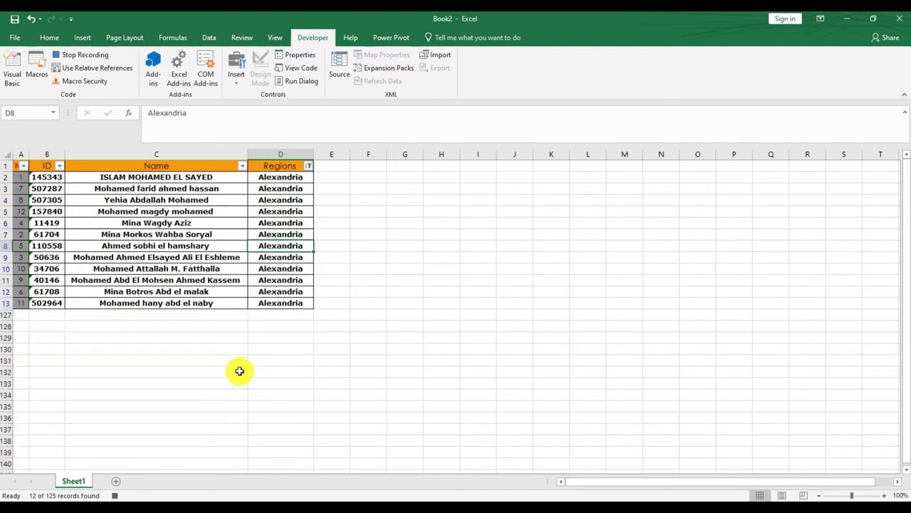
- Copy the filtered Alexandria rows from A1:D and paste them into A1 of a new sheet
left_click(17, 165)
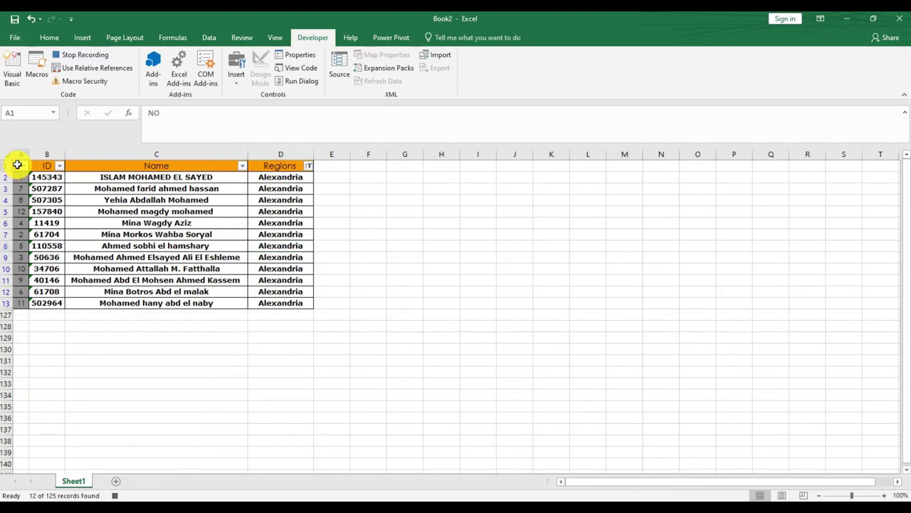
left_click_drag(17, 166, 297, 166)
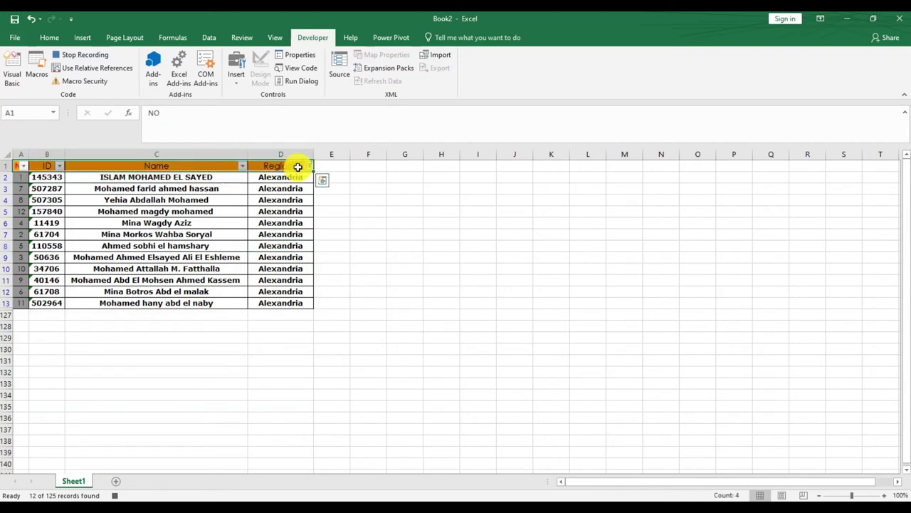
key("ctrl+shift+Down")
right_click(253, 204)
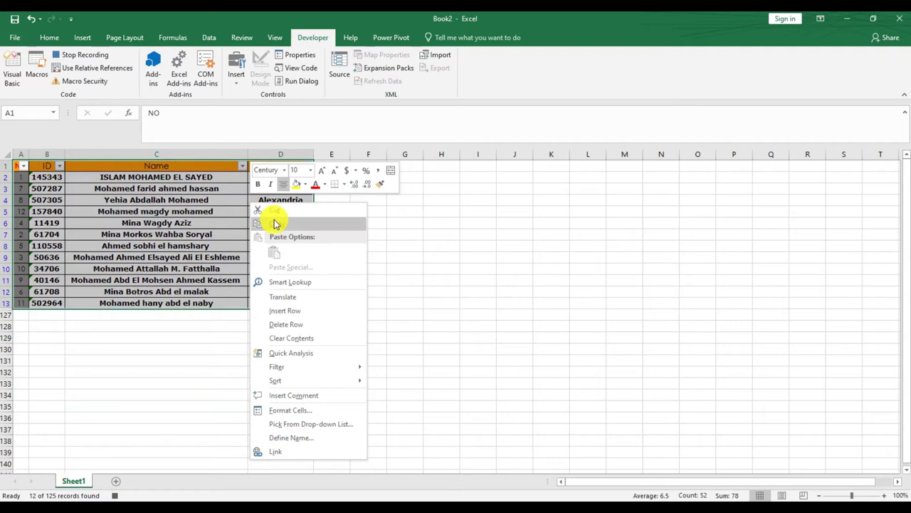
left_click(276, 224)
left_click(116, 481)
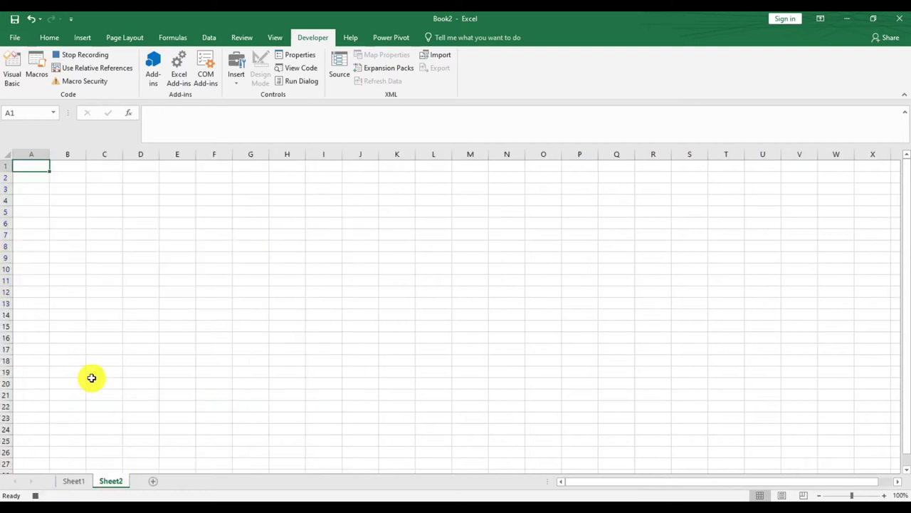
right_click(29, 168)
left_click(59, 218)
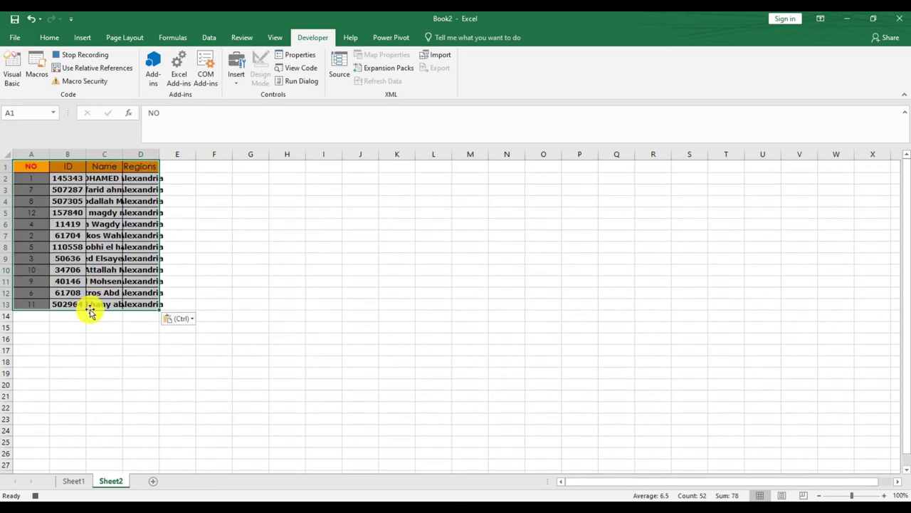
- Rename the new sheet Alex, autofit all its columns, and go back to Sheet1
double_click(114, 481)
type("Alex")
left_click(141, 373)
left_click(23, 150)
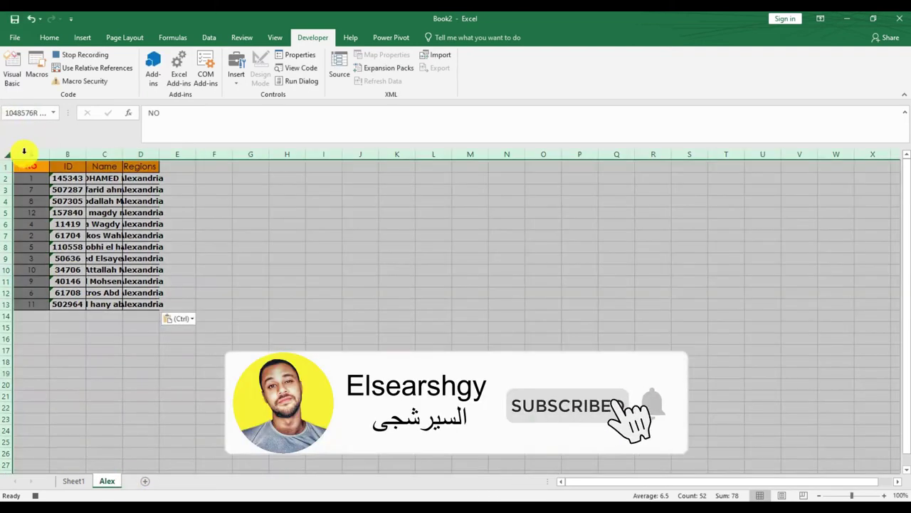
double_click(48, 154)
left_click(71, 481)
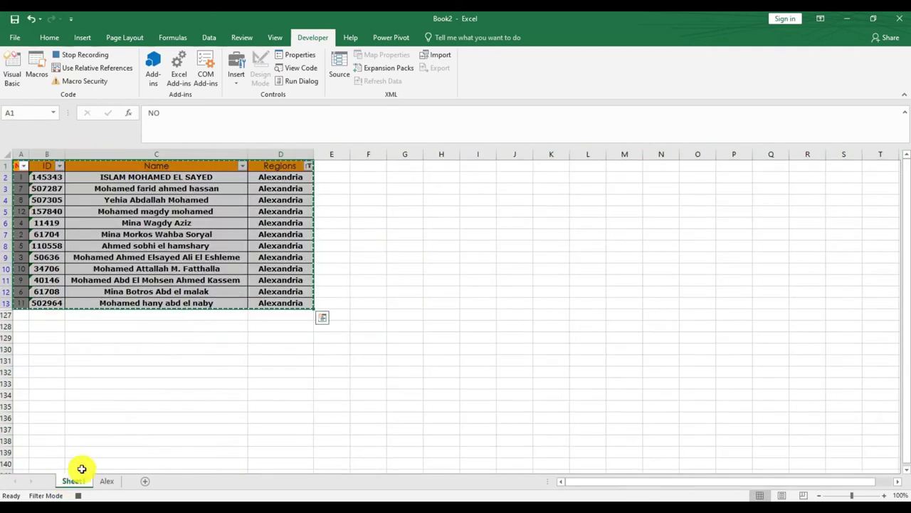
- Filter the Regions column to show only the Cairo rows
left_click(284, 257)
left_click(309, 165)
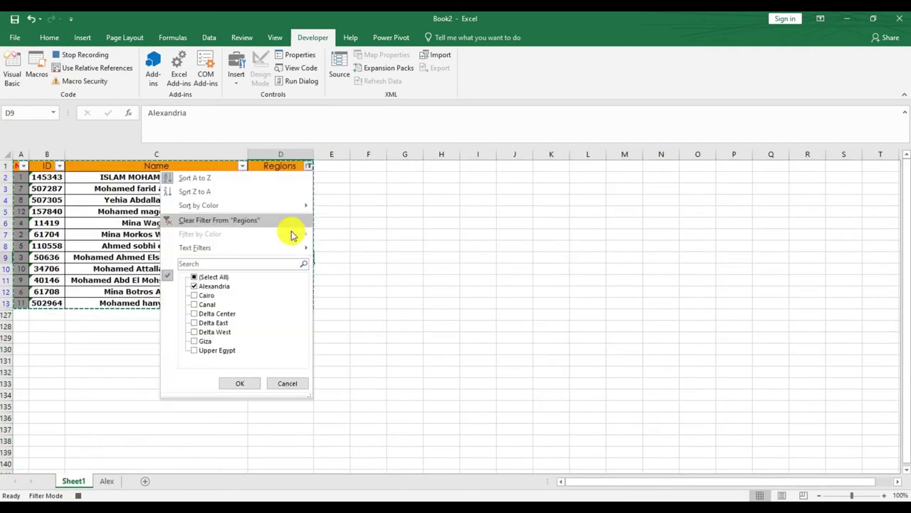
left_click(246, 265)
type("ai")
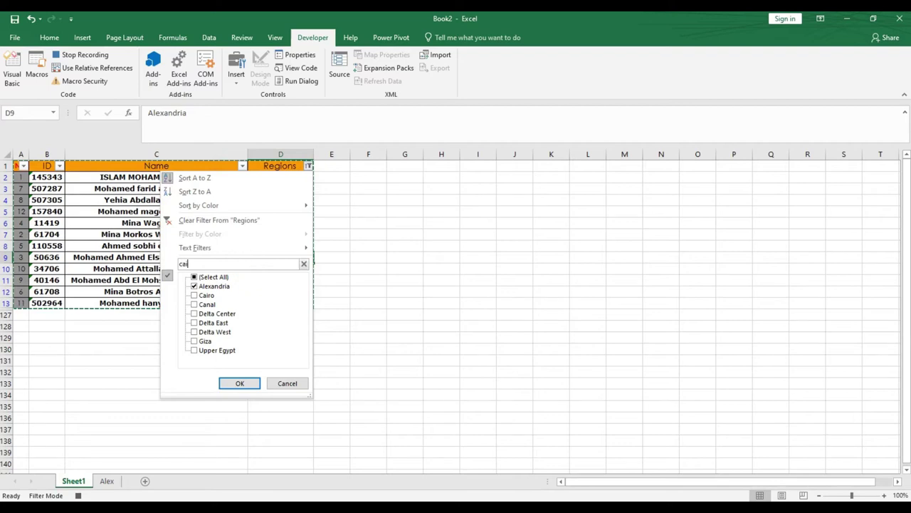
left_click(237, 384)
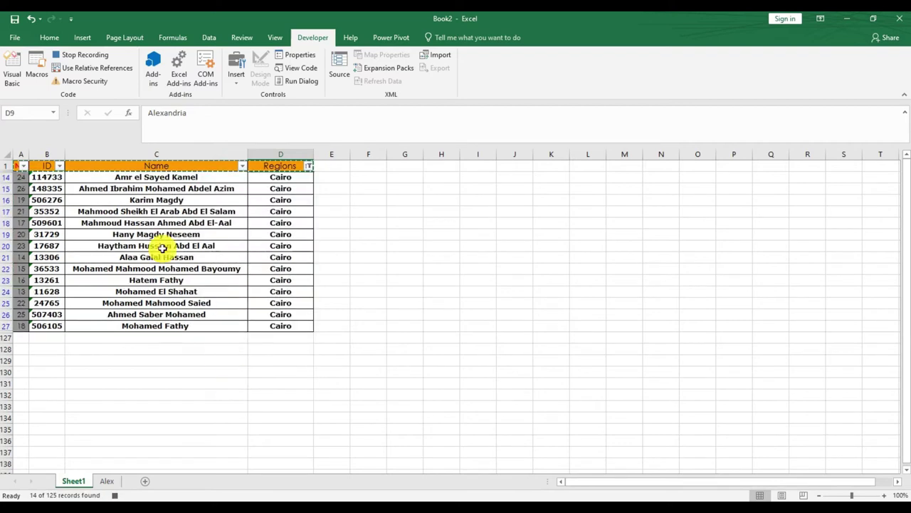
- Copy the filtered Cairo rows and paste them into a new sheet
left_click_drag(14, 166, 288, 165)
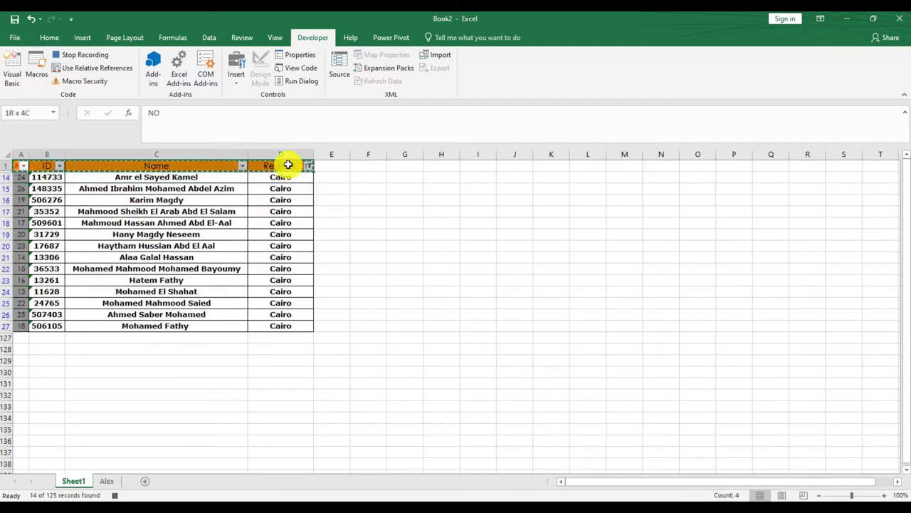
key("ctrl+shift+Down")
key("ctrl+c")
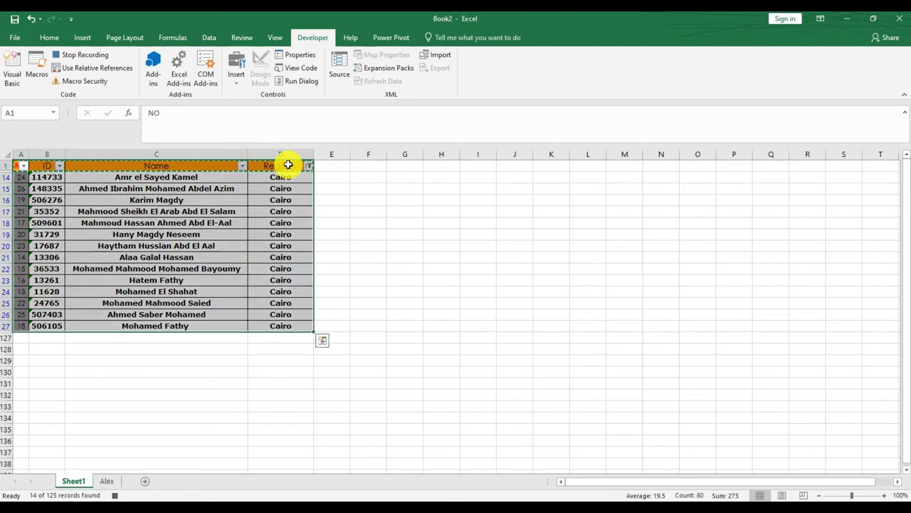
left_click(144, 481)
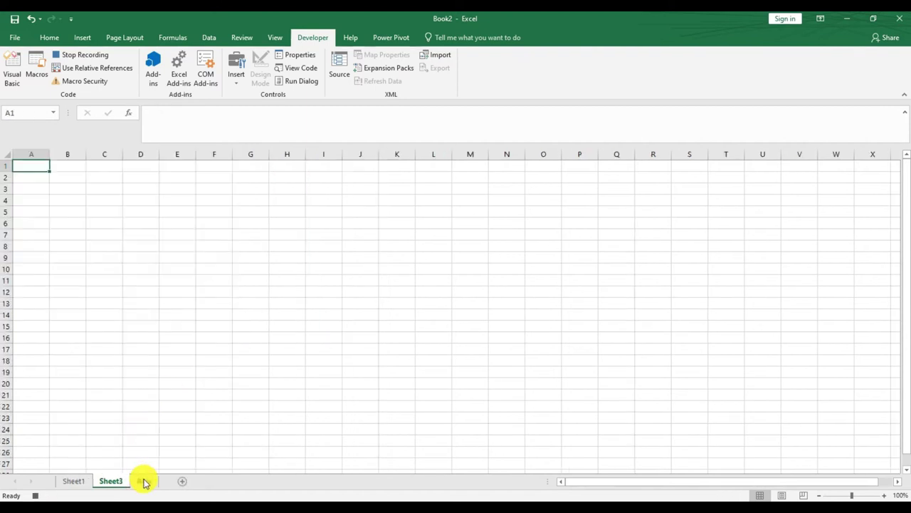
key("ctrl+v")
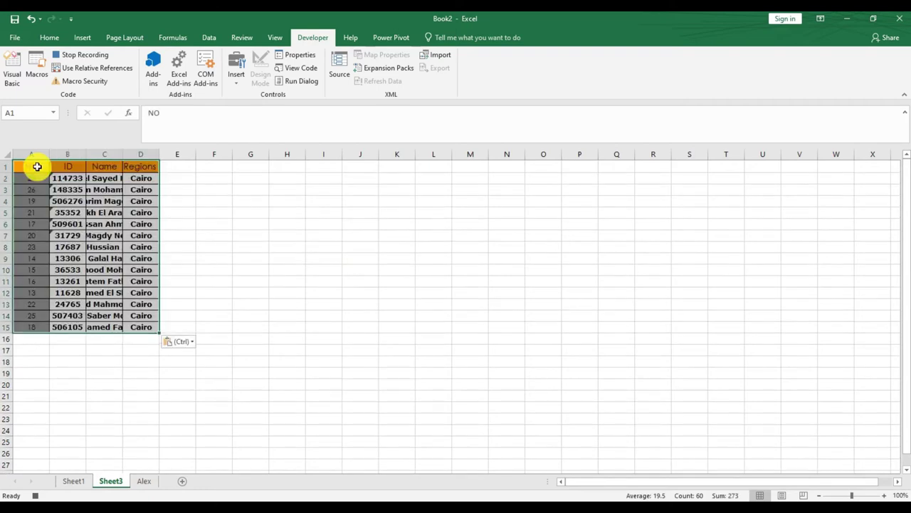
- Autofit the new sheet's columns, name it Cairo, and return to Sheet1
left_click(6, 153)
double_click(49, 154)
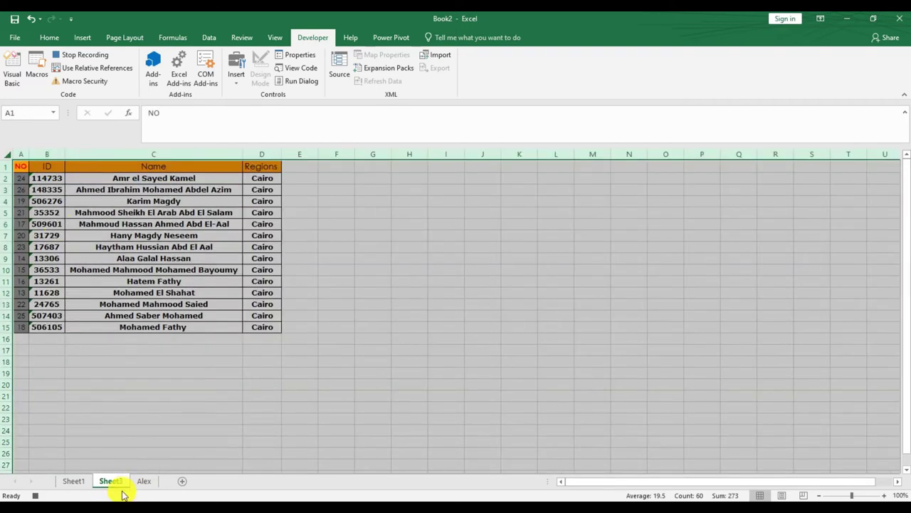
double_click(118, 481)
type("Cairo")
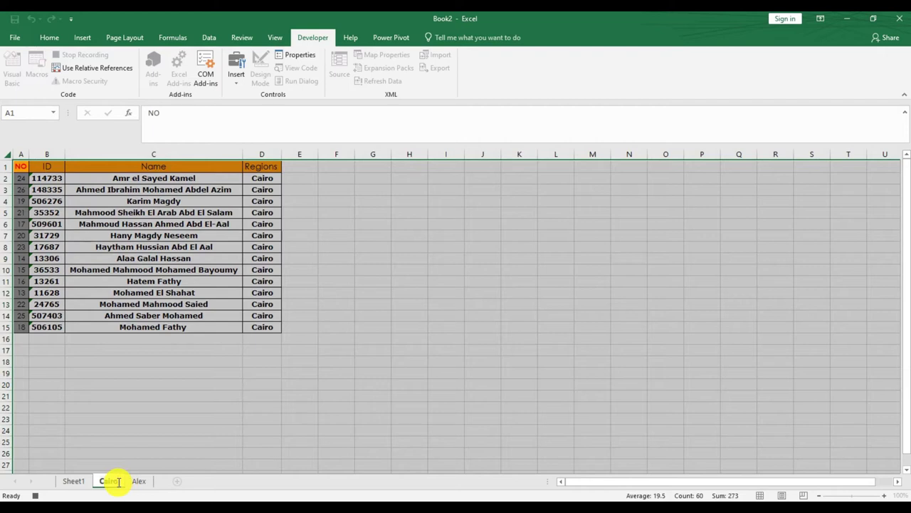
key("Return")
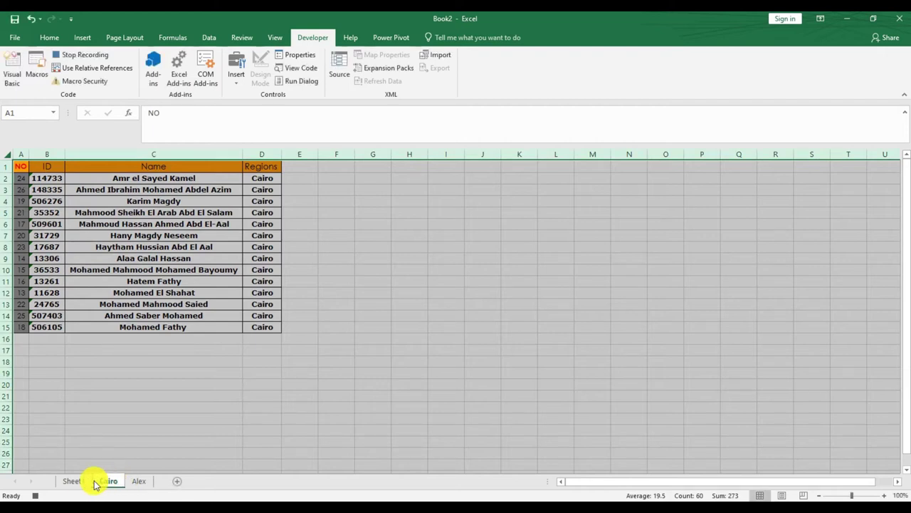
left_click(73, 481)
- Change the Regions filter to show only the Canal rows
left_click(307, 178)
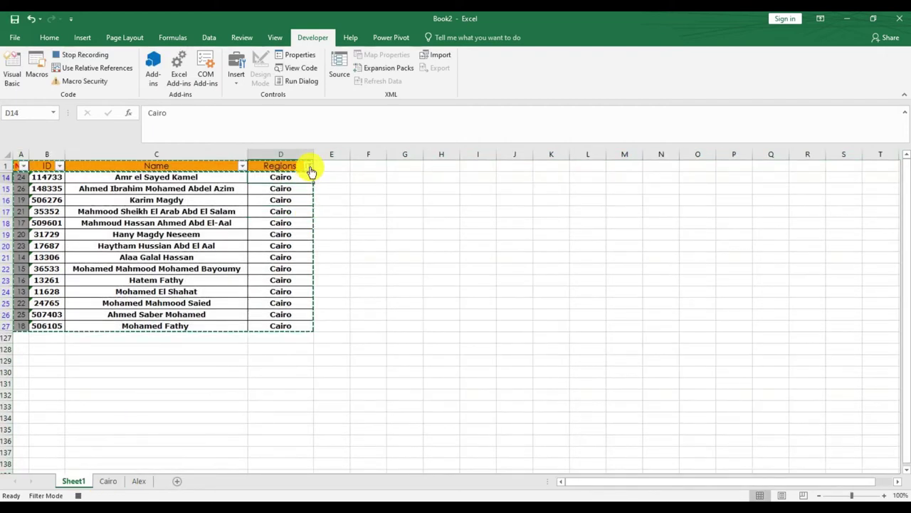
left_click(309, 165)
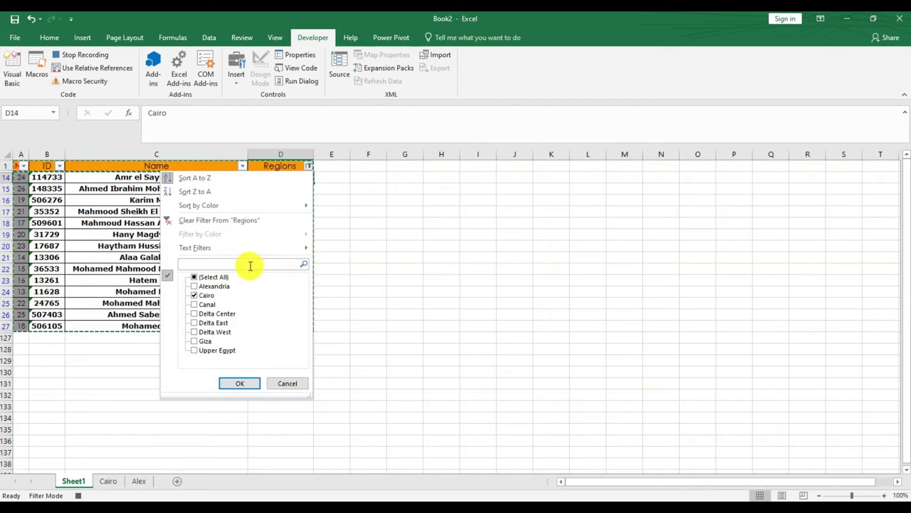
type("can")
left_click(249, 383)
- Copy the filtered Canal rows and paste them at A1 of another new sheet
mouse_move(17, 168)
left_mouse_down()
mouse_move(292, 318)
mouse_move(288, 164)
left_mouse_up()
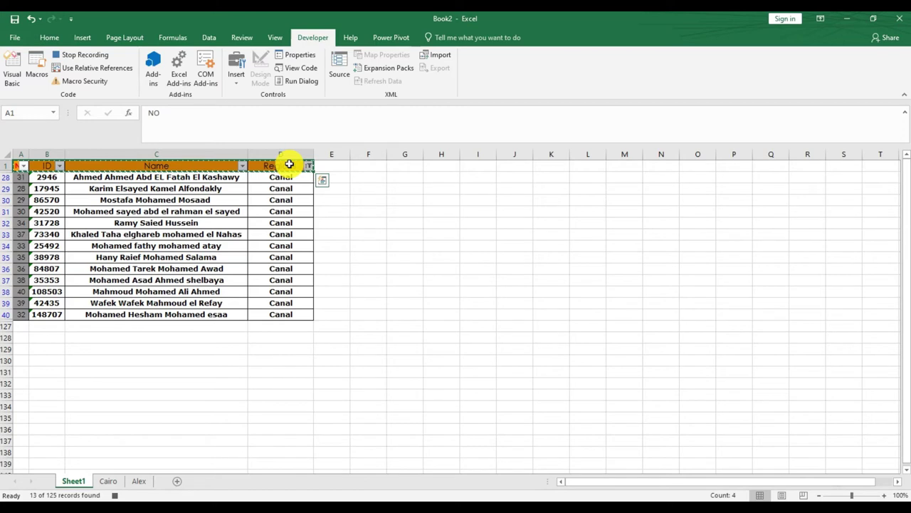
key("ctrl+shift+Down")
right_click(287, 166)
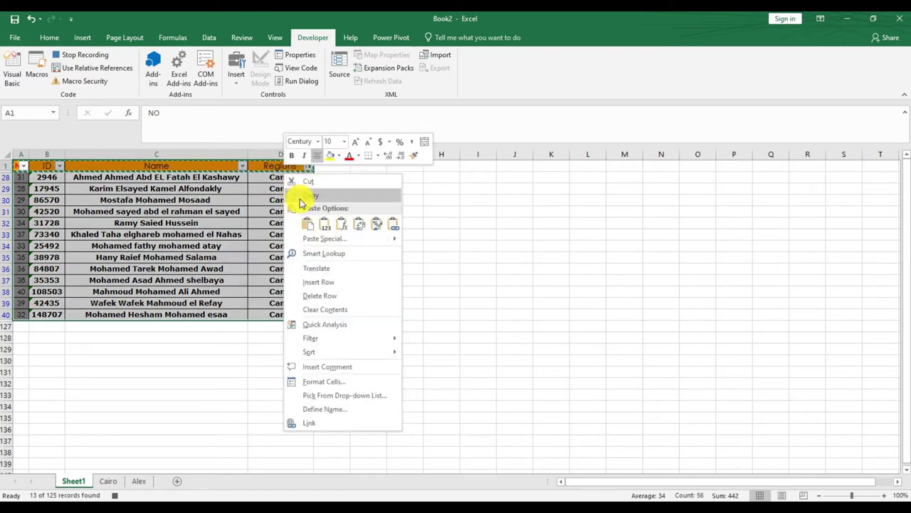
left_click(302, 203)
left_click(178, 481)
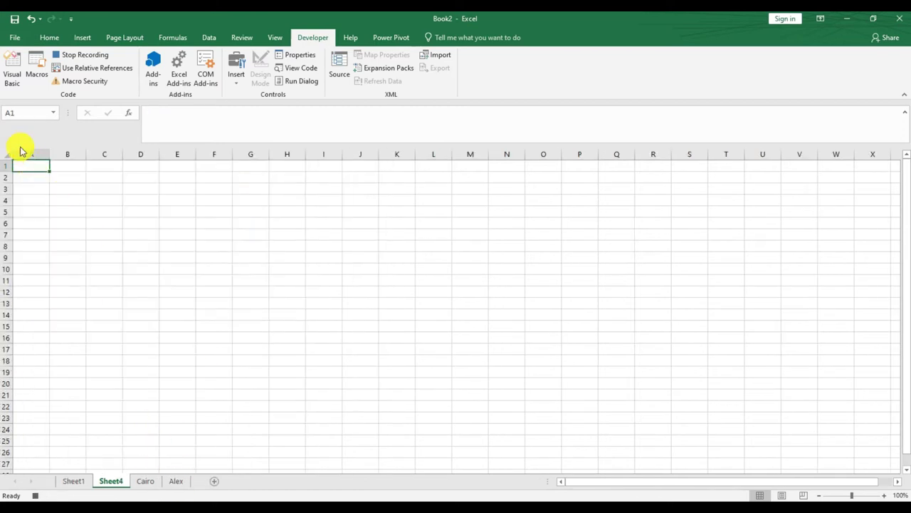
right_click(32, 167)
left_click(65, 216)
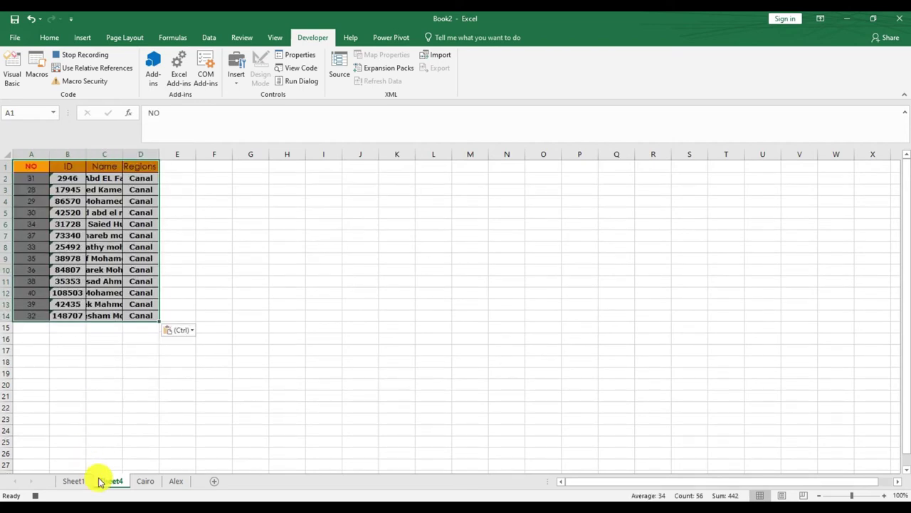
- Name that sheet Canal, autofit its columns, and return to Sheet1
double_click(102, 480)
key("BackSpace")
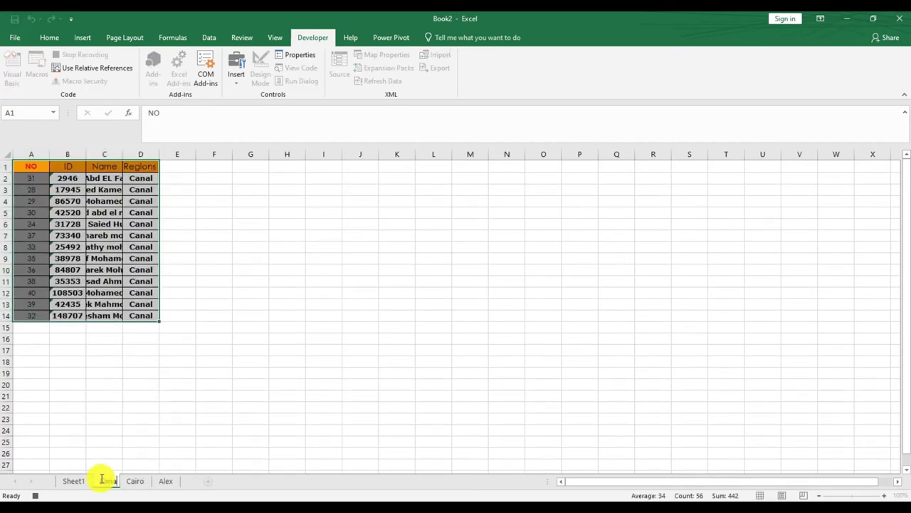
type("Canal")
key("Return")
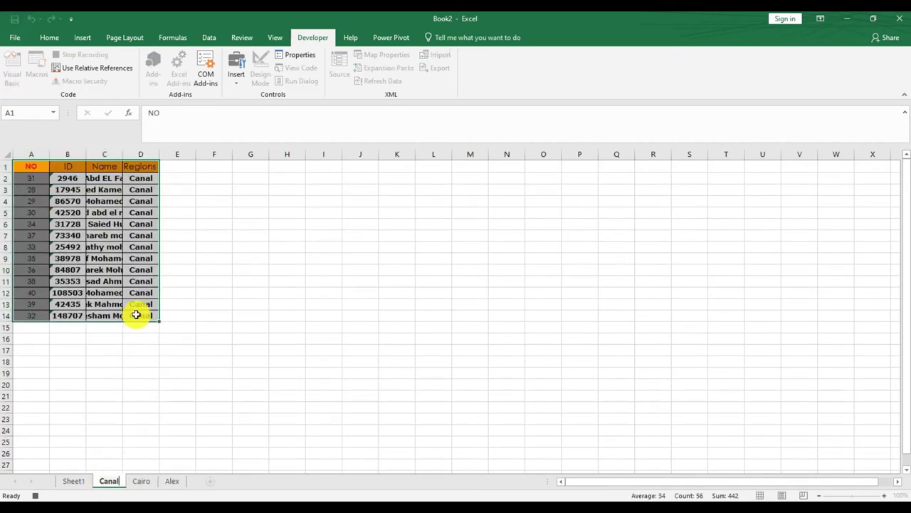
left_click(7, 153)
double_click(50, 154)
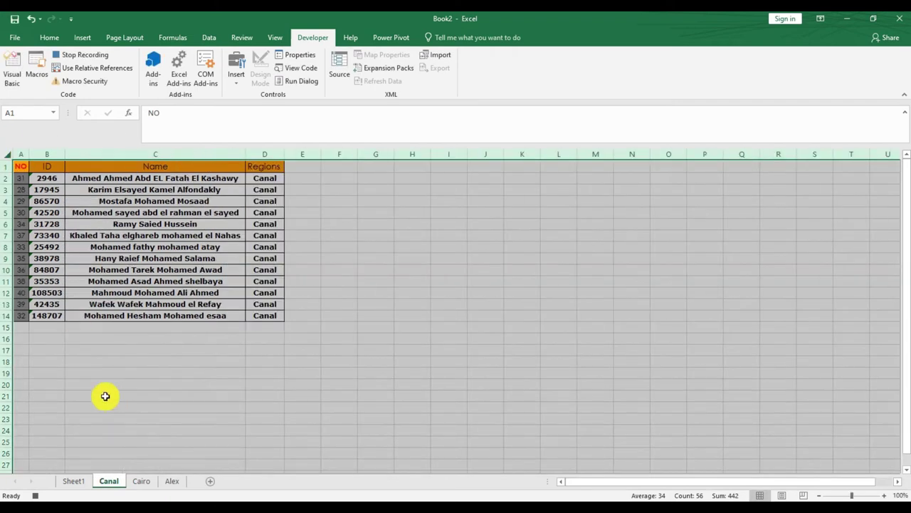
left_click(106, 394)
left_click(73, 481)
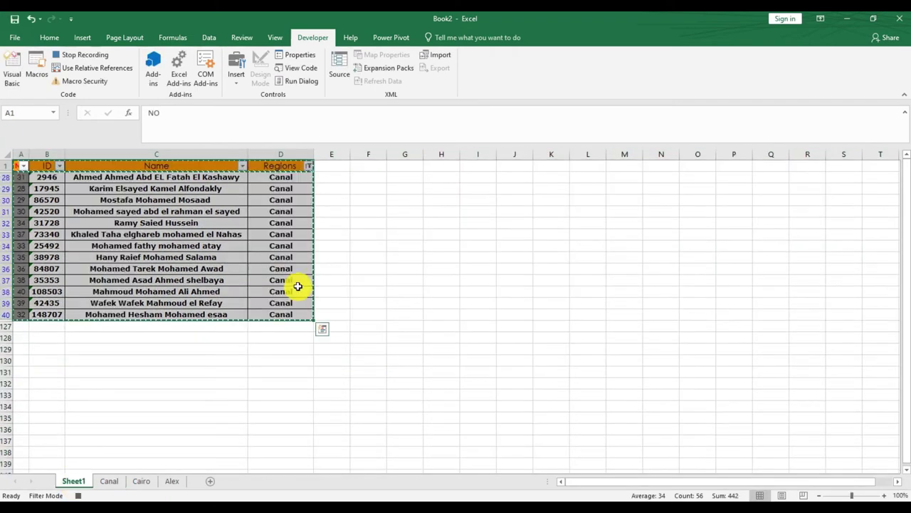
- Filter the Regions column to show only the Delta Center rows
left_click(307, 165)
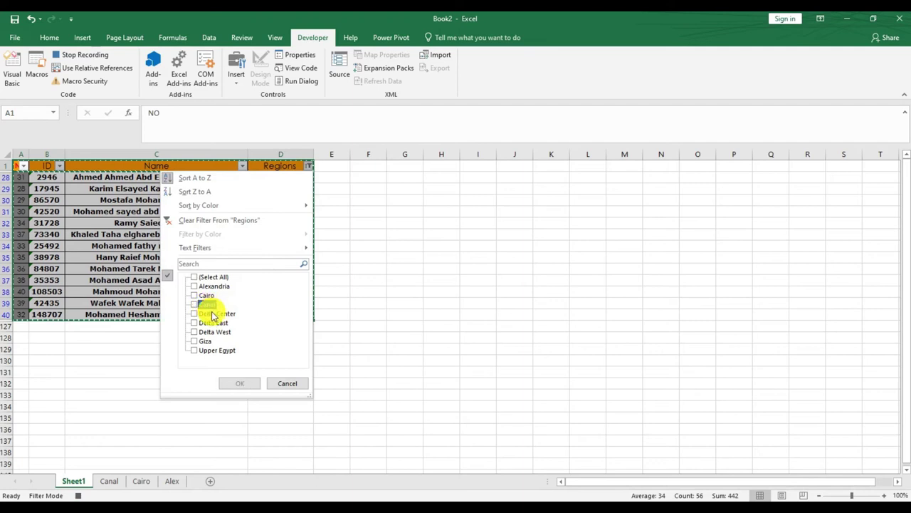
left_click(242, 262)
type("de")
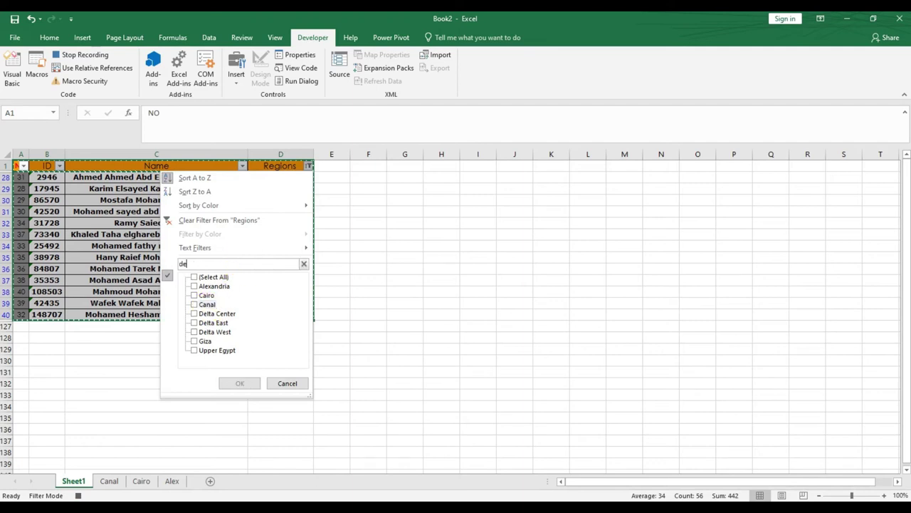
type("lta ce")
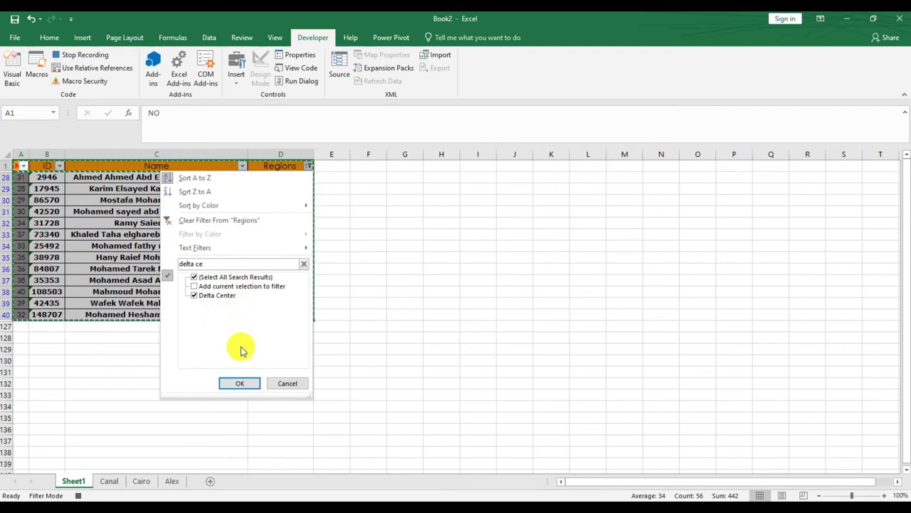
left_click(240, 383)
- Copy the 12 filtered Delta Center rows and paste them into a new sheet
left_click_drag(17, 166, 277, 165)
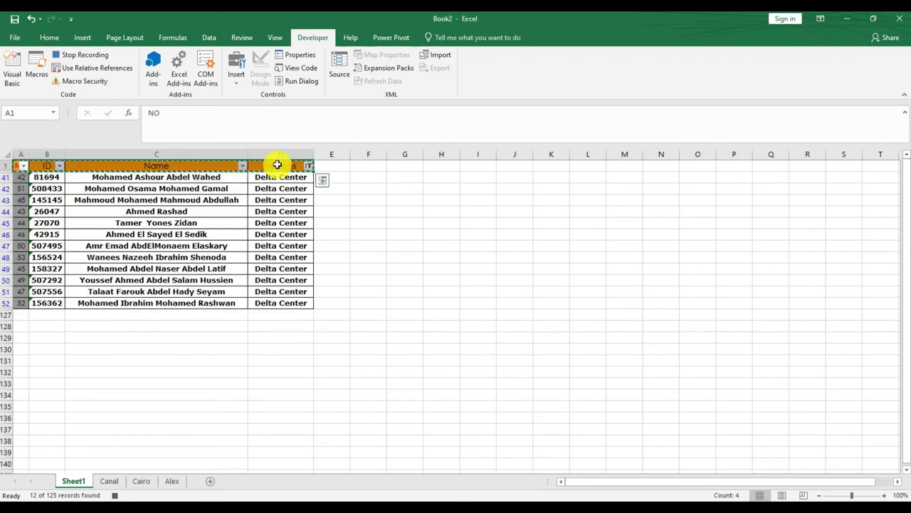
key("ctrl+shift+Down")
right_click(260, 177)
left_click(281, 195)
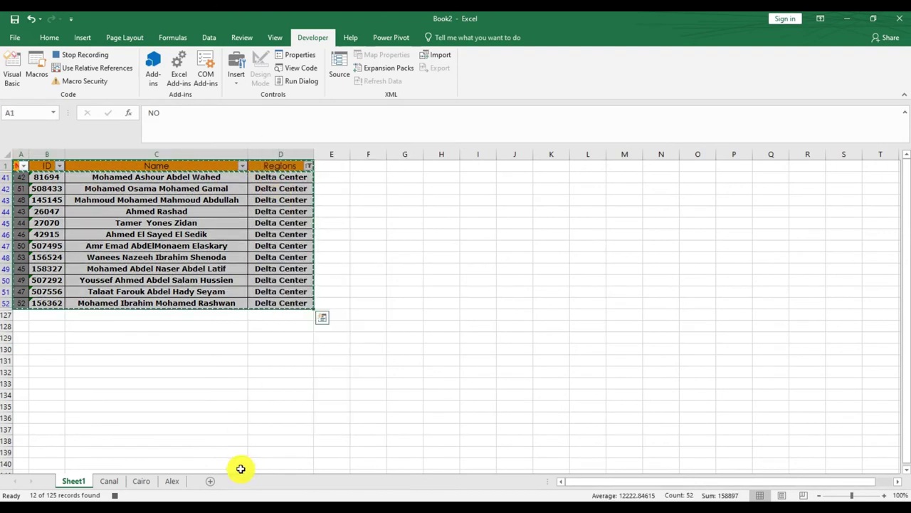
left_click(212, 482)
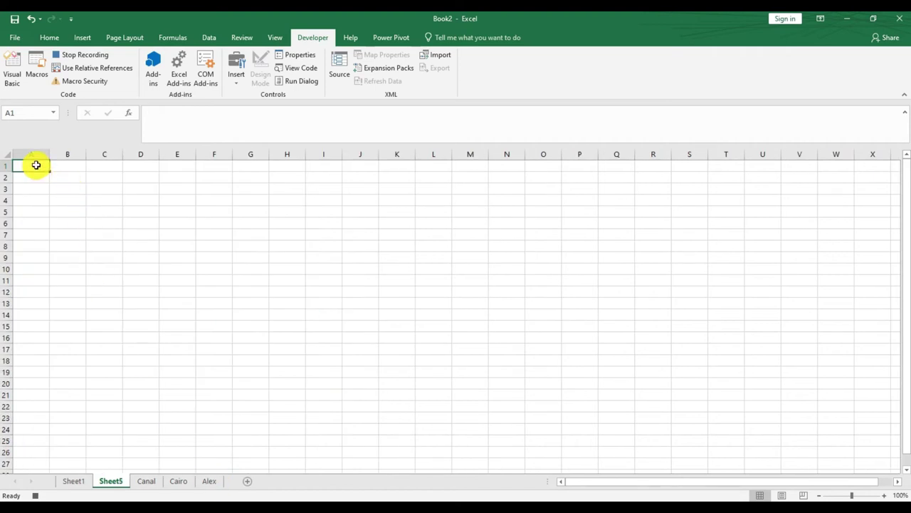
key("ctrl+v")
- Autofit the new sheet's columns, name it Delta center, and return to Sheet1
left_click(6, 154)
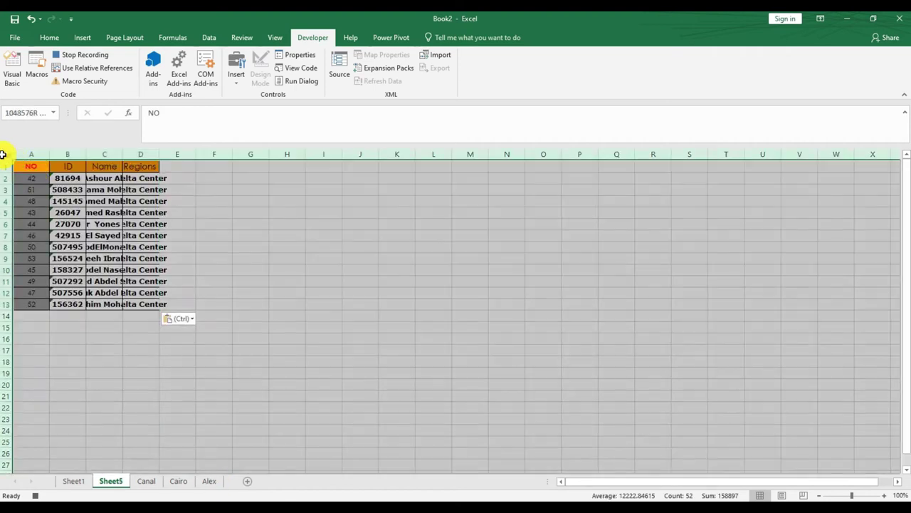
double_click(49, 153)
double_click(114, 481)
type("D")
type(" C")
type("er")
key("Return")
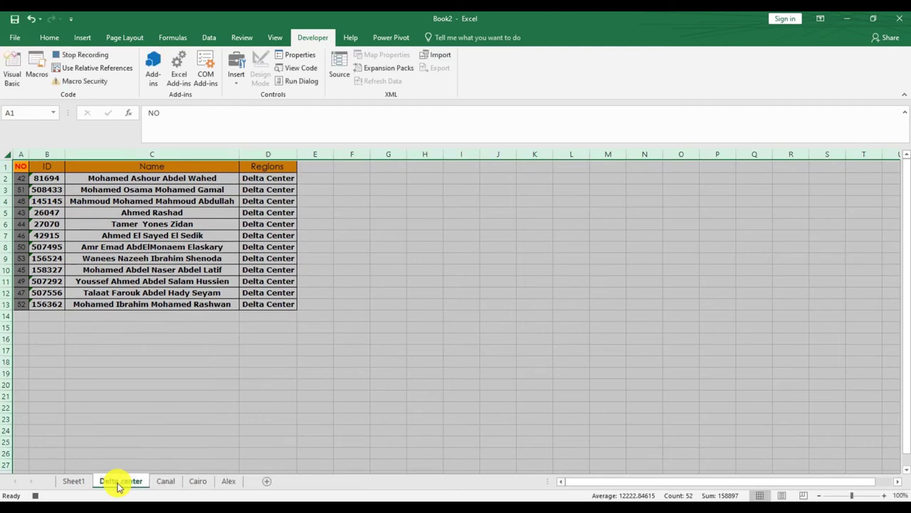
left_click(72, 482)
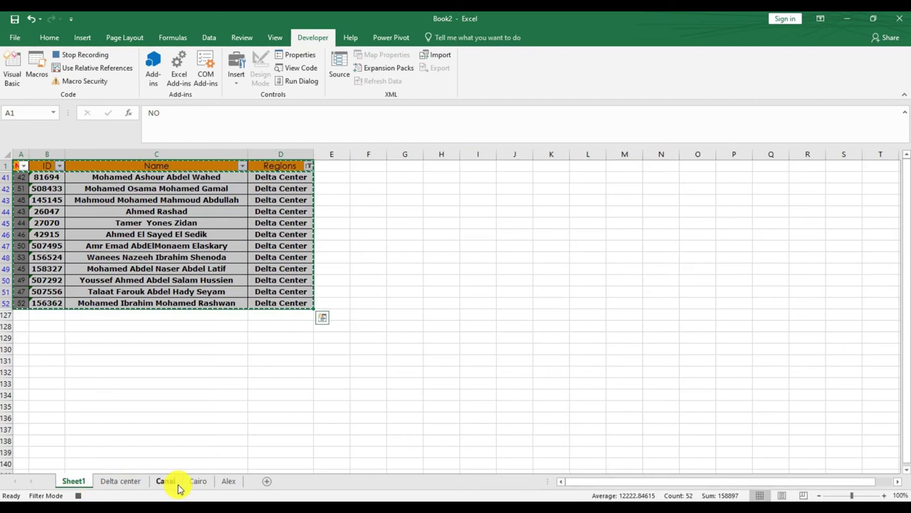
- Clear the Regions filter so every row shows, then close Book2 to get the save prompt
left_click(251, 257)
left_click(209, 37)
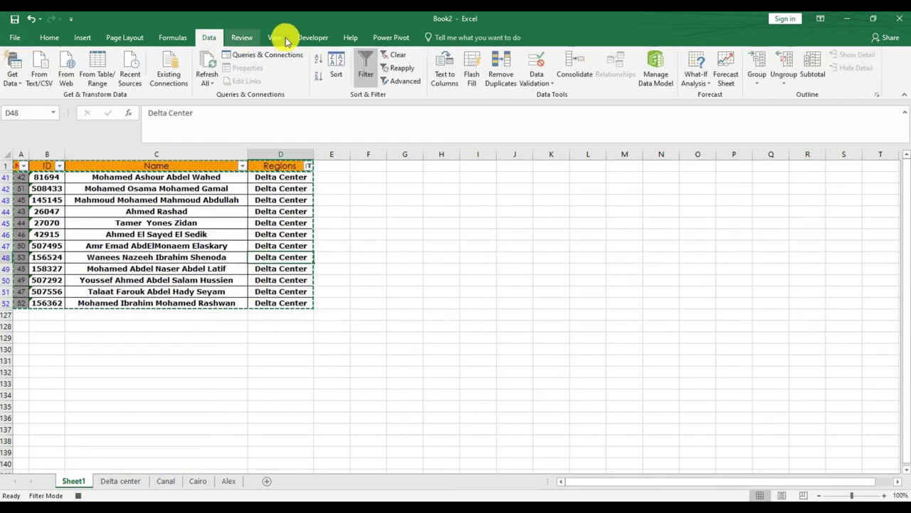
left_click(397, 55)
left_click(89, 382)
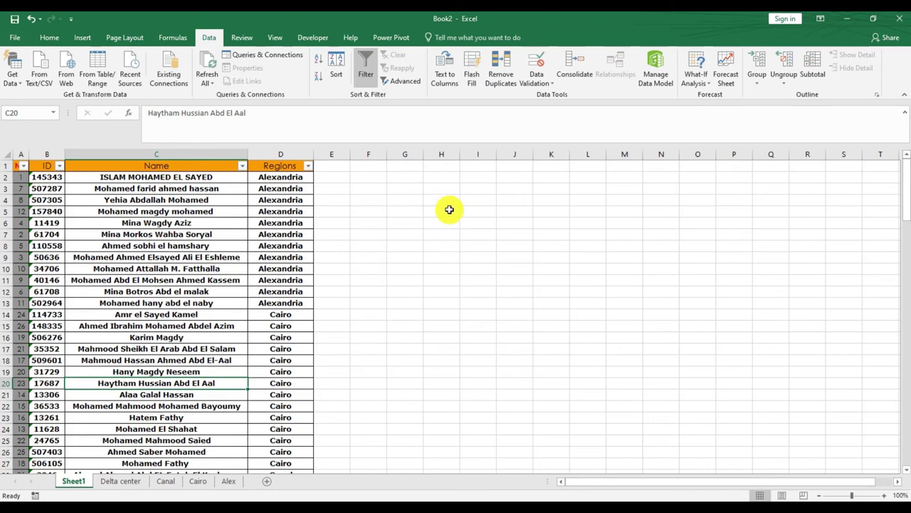
left_click(279, 244)
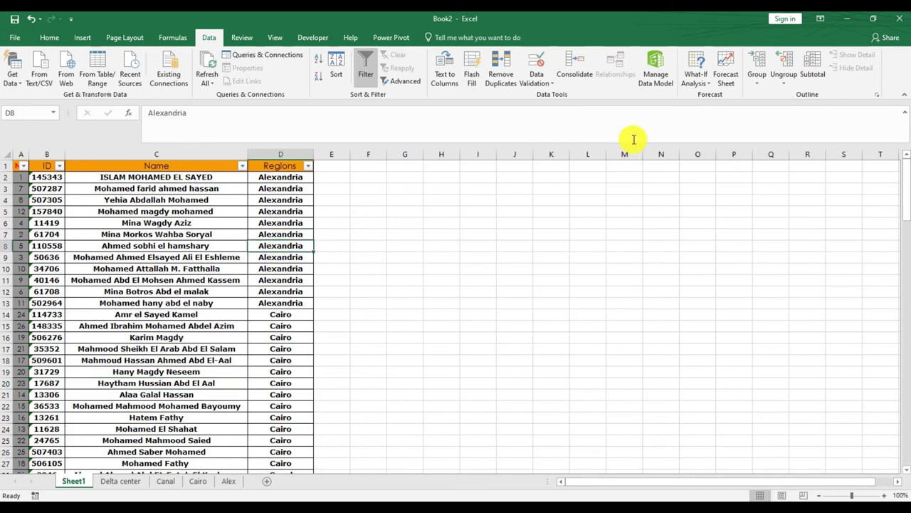
left_click(900, 18)
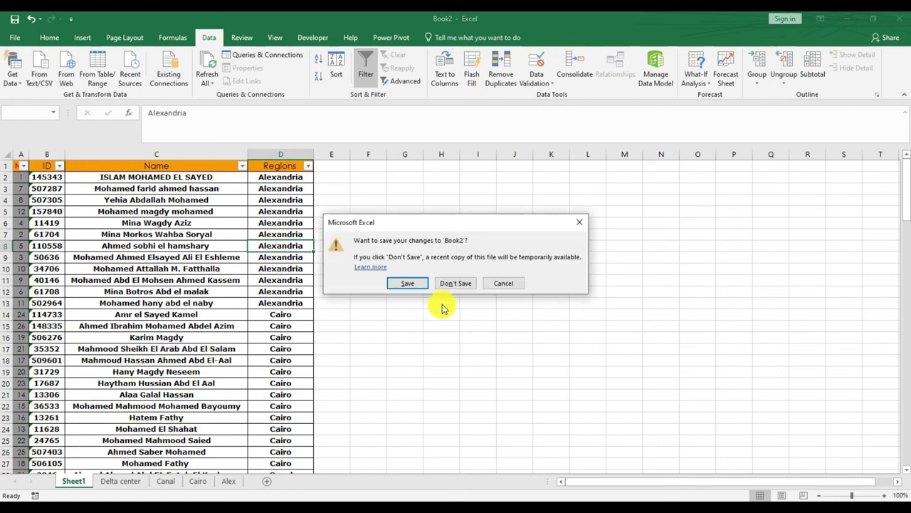
- Close Book2 without saving, close the timesheet workbook, and minimise File Explorer
left_click(475, 282)
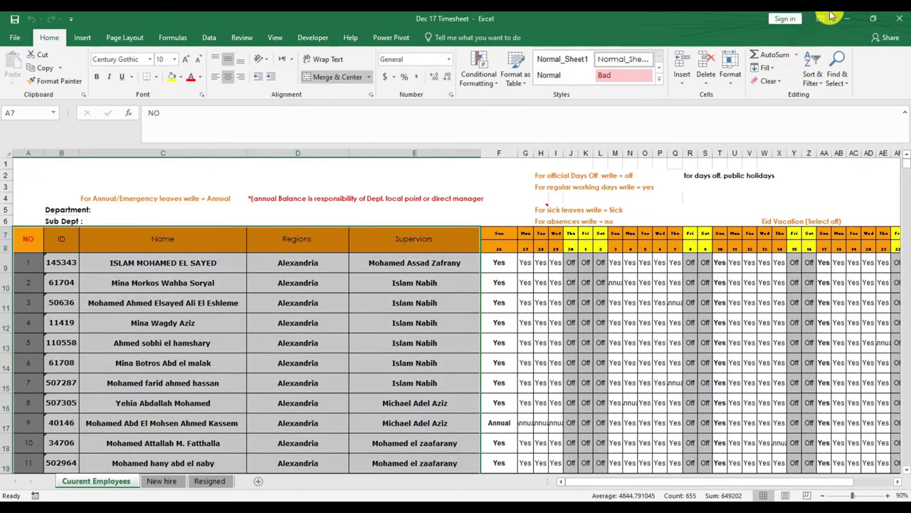
left_click(843, 20)
left_click(847, 17)
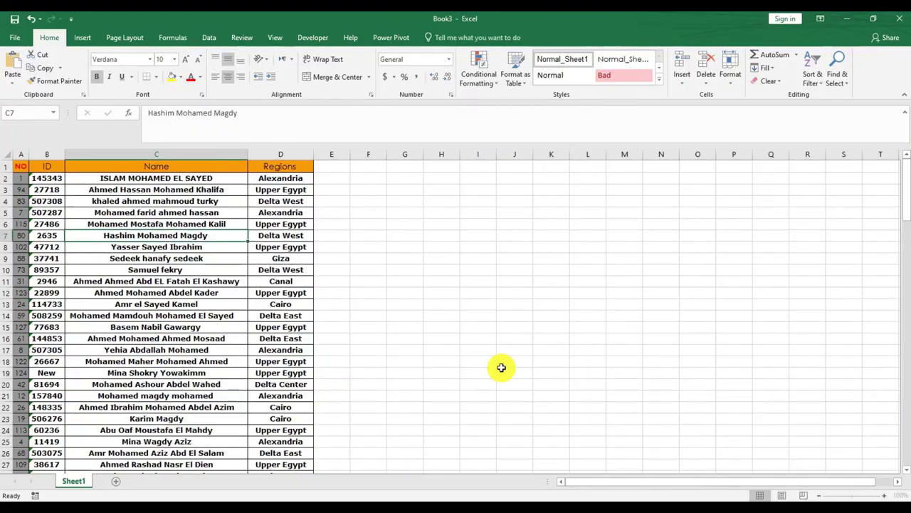
- In Book3, show the Developer tab and select a Regions cell in the table
left_click(208, 212)
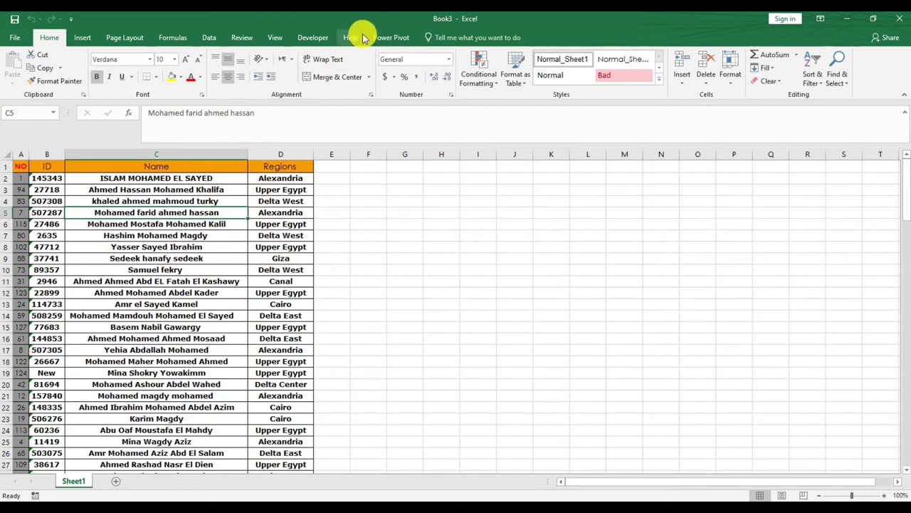
left_click(317, 38)
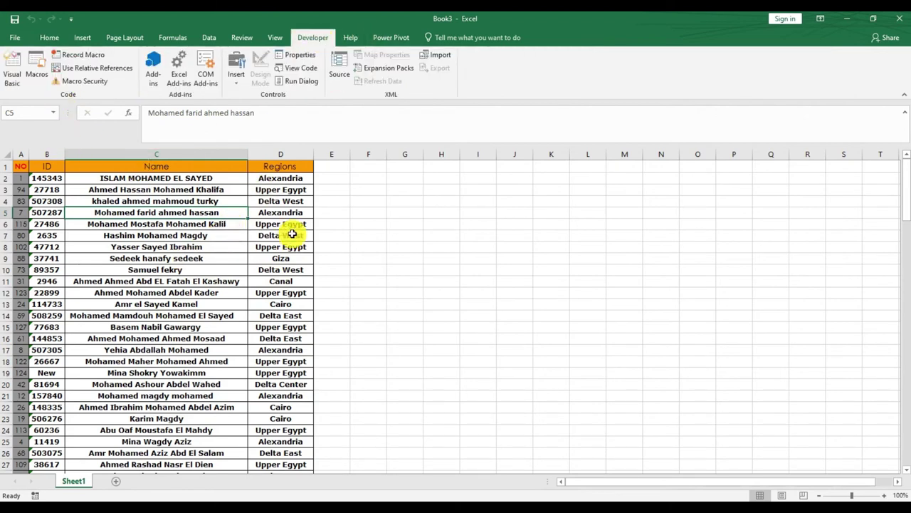
left_click(294, 222)
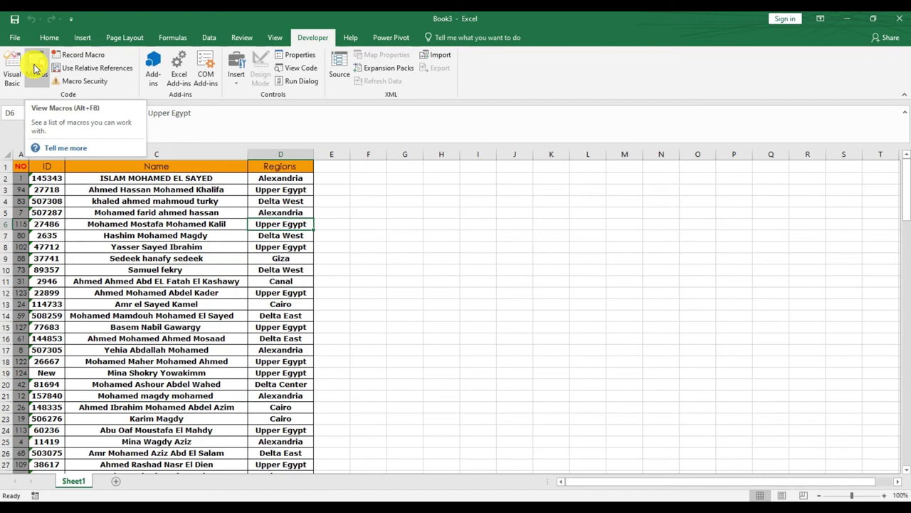
- Run PERSONAL.XLSB!Sort_Data on Book3 and end it at the run-time error
left_click(36, 67)
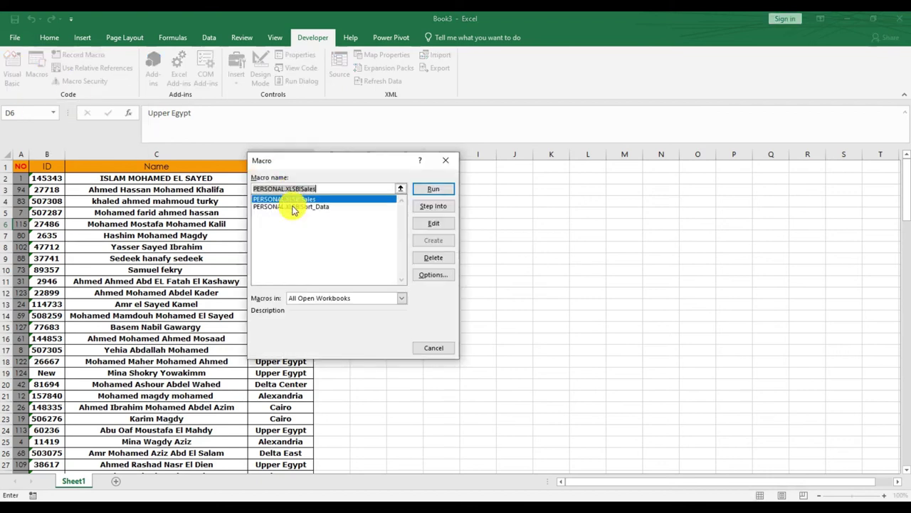
left_click(318, 207)
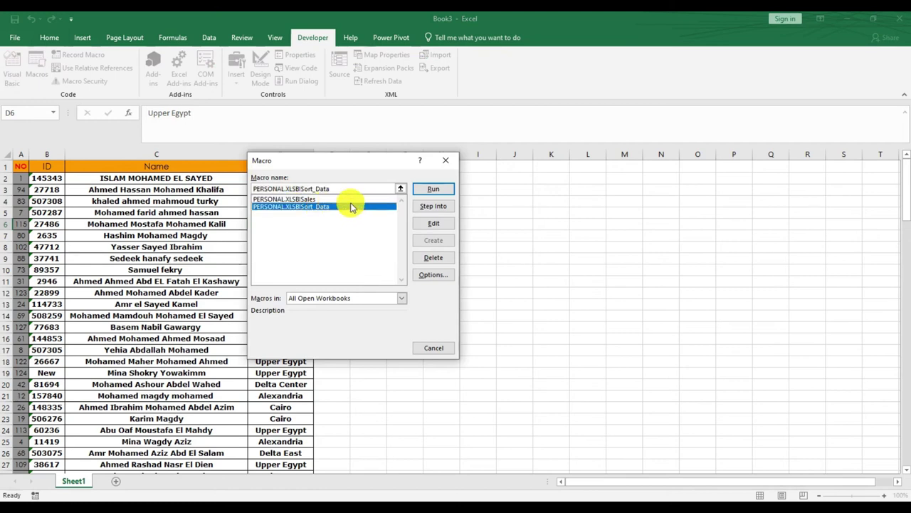
left_click(436, 189)
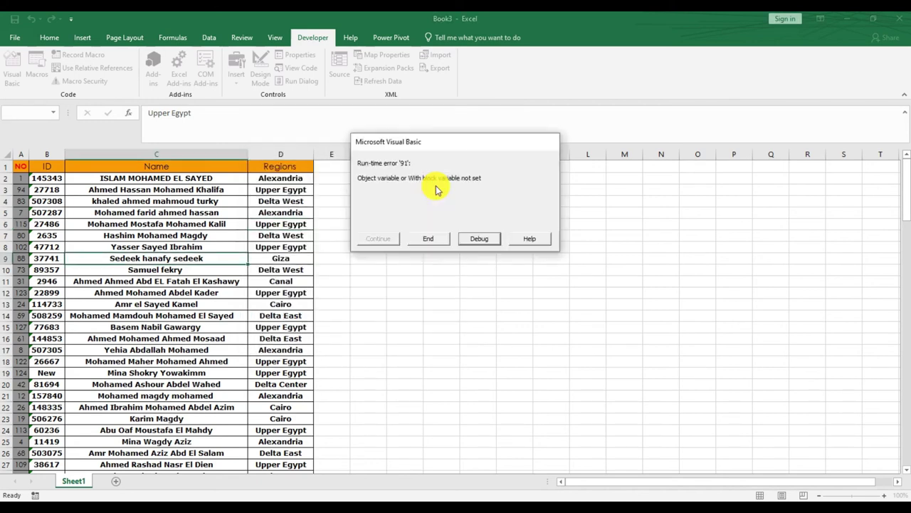
left_click(430, 229)
- Turn off the table's filter and select cell D4 in Regions
left_click(605, 372)
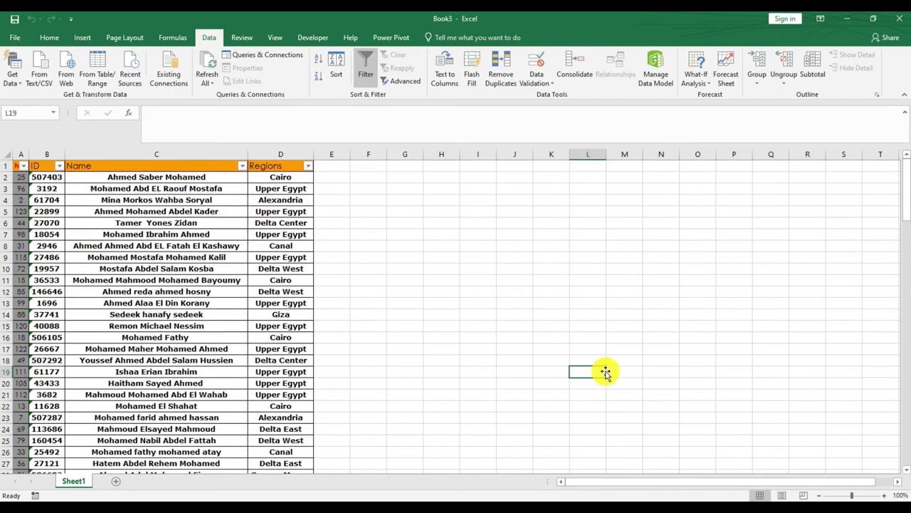
left_click(368, 224)
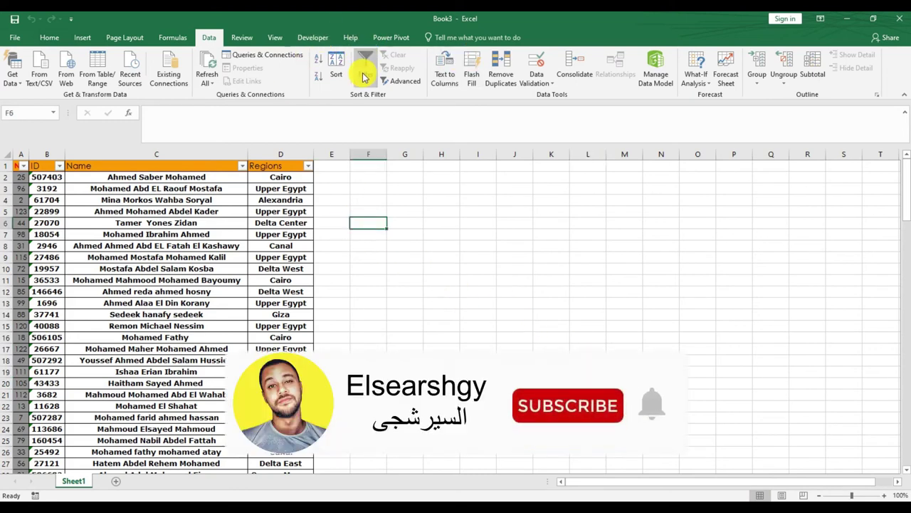
left_click(365, 77)
left_click(278, 200)
- Rerun Sort_Data from the Macros list and end it at run-time error 91
left_click(313, 38)
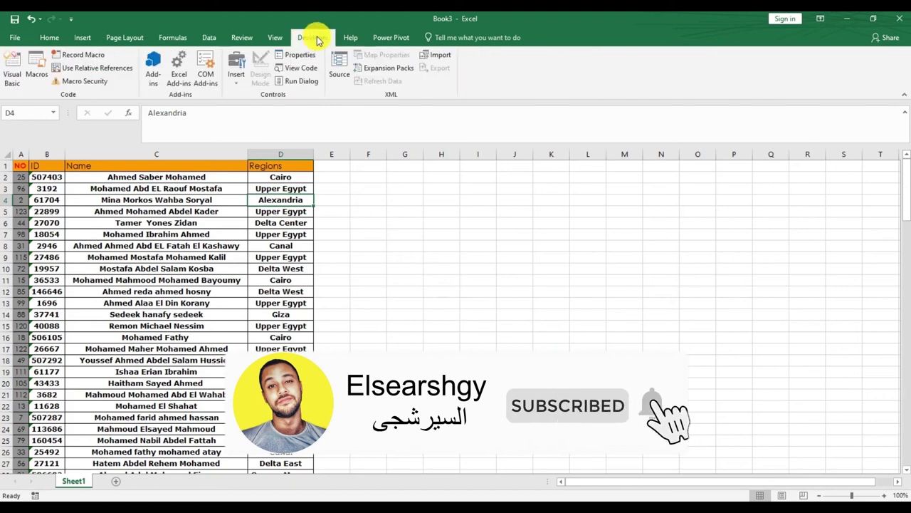
left_click(37, 70)
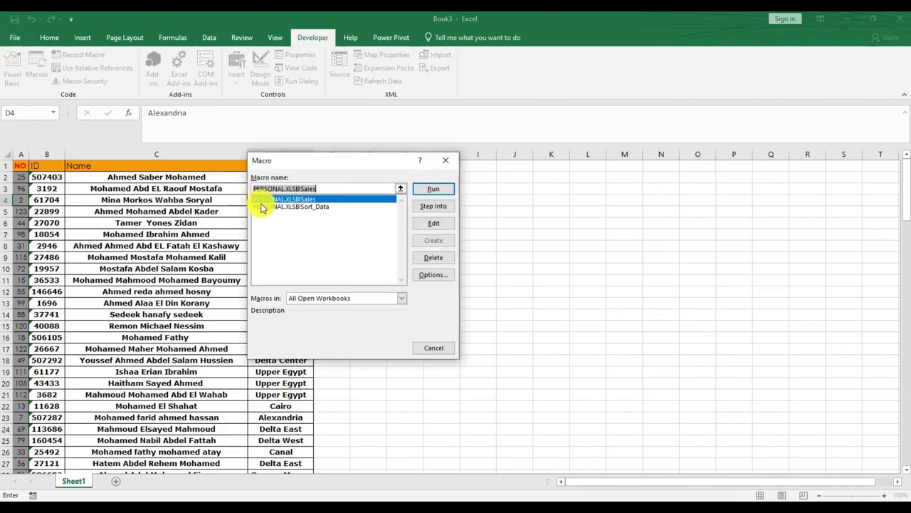
double_click(323, 207)
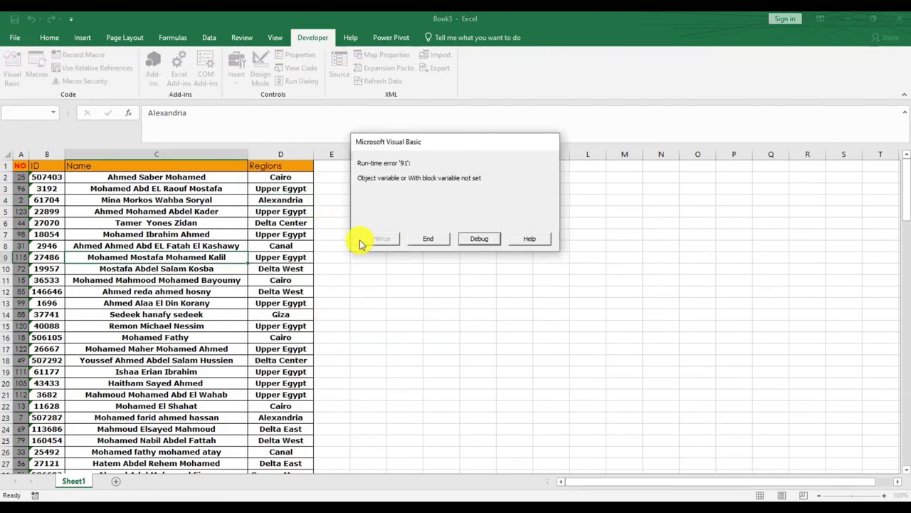
left_click(429, 240)
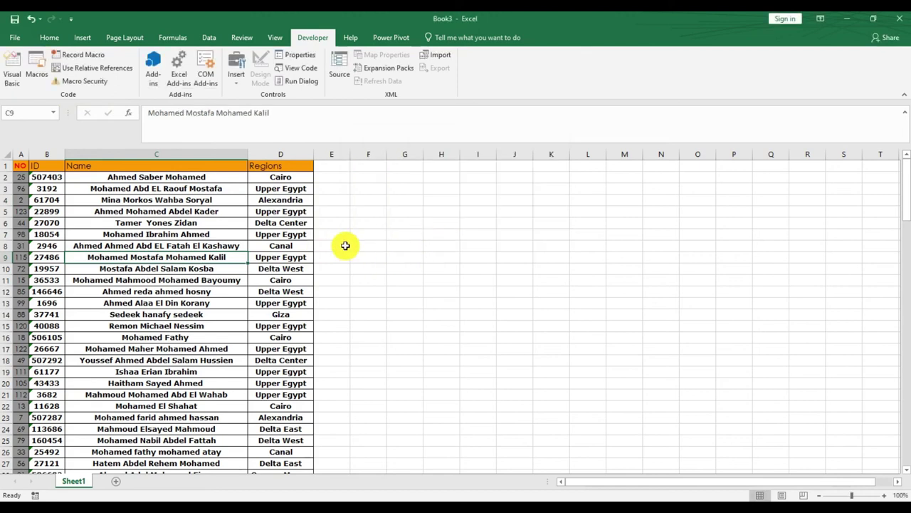
- Switch the header-row filter on and then off again with cell D4 selected
left_click(258, 199)
left_click(213, 39)
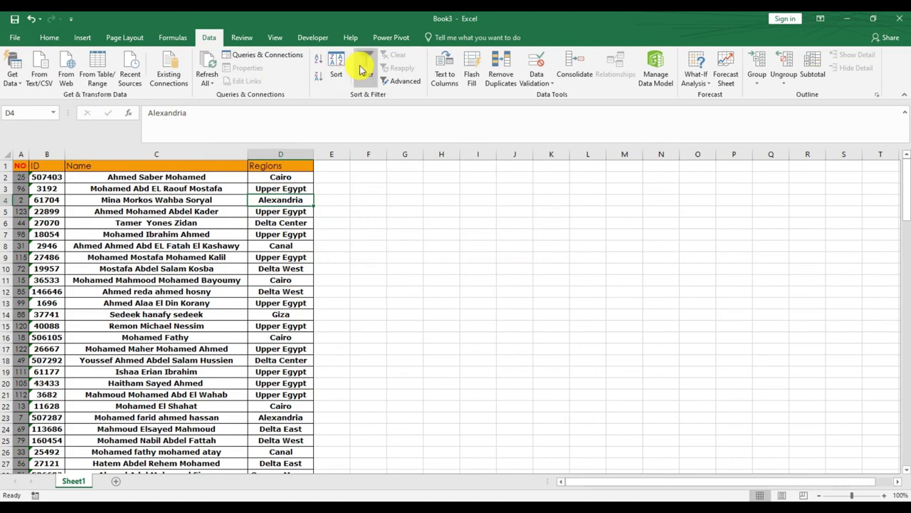
left_click(365, 72)
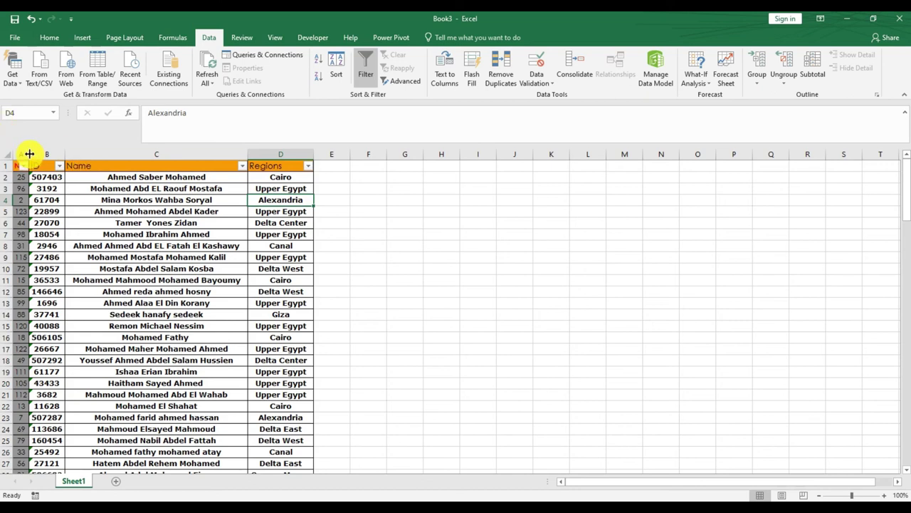
left_click(369, 71)
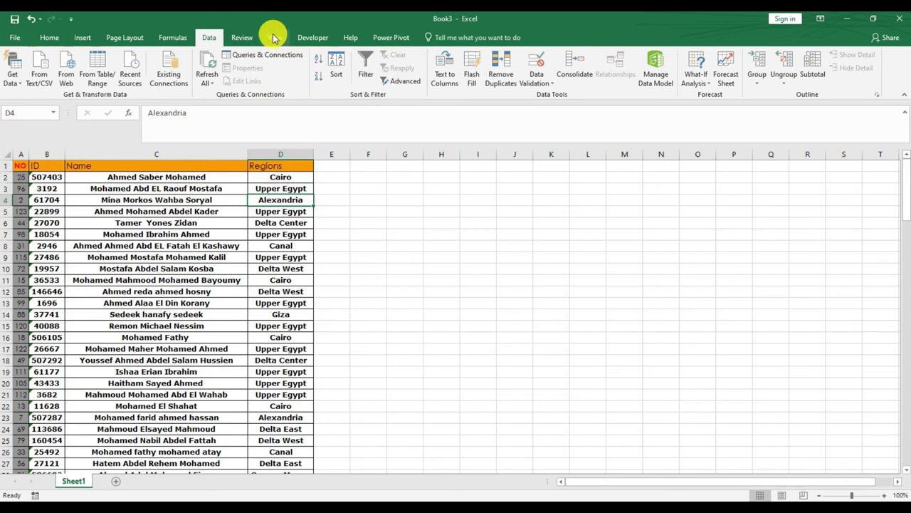
- Run Sort_Data once more and end it at the run-time error
left_click(309, 38)
left_click(28, 79)
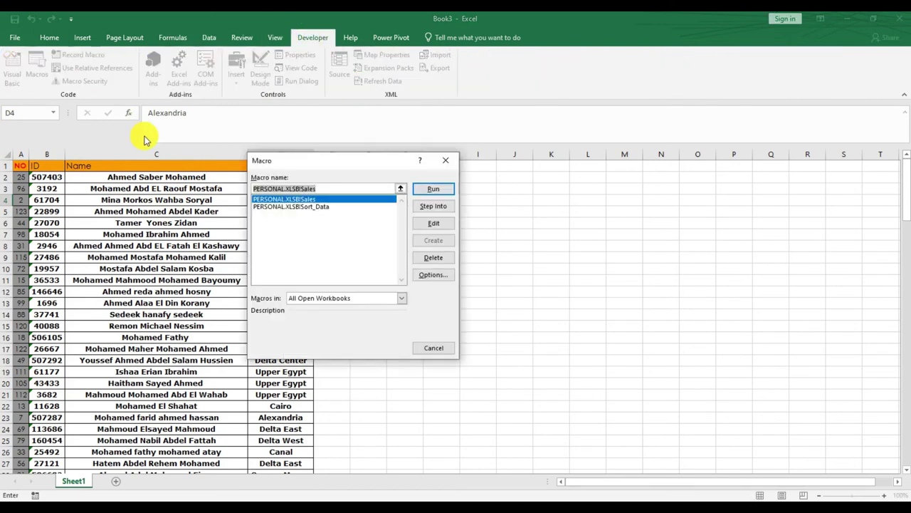
double_click(360, 207)
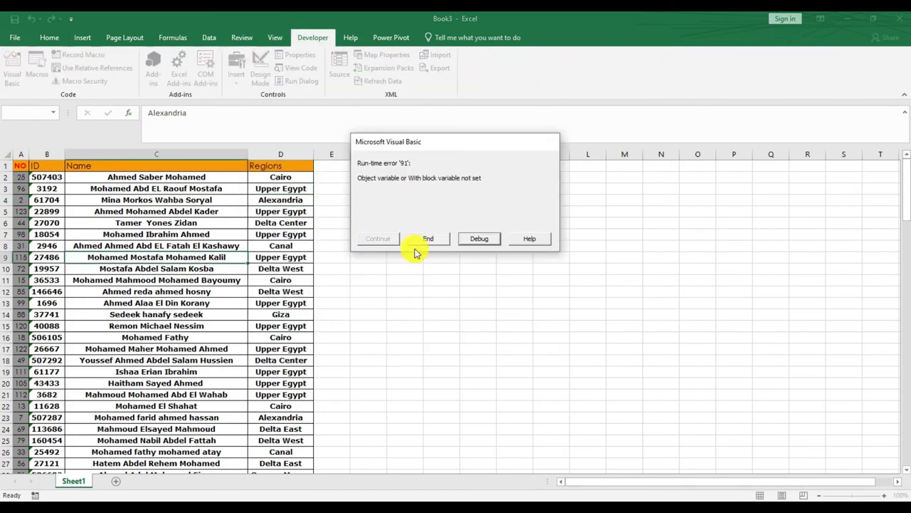
left_click(435, 239)
- Turn the header filter back on and open the Macro dialog listing Sales and Sort_Data
left_click(302, 223)
left_click(208, 38)
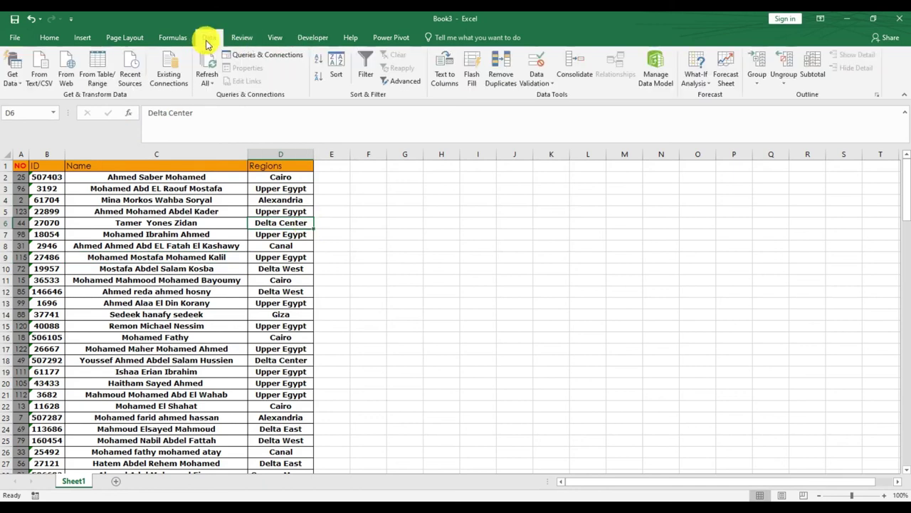
left_click(365, 77)
left_click(292, 189)
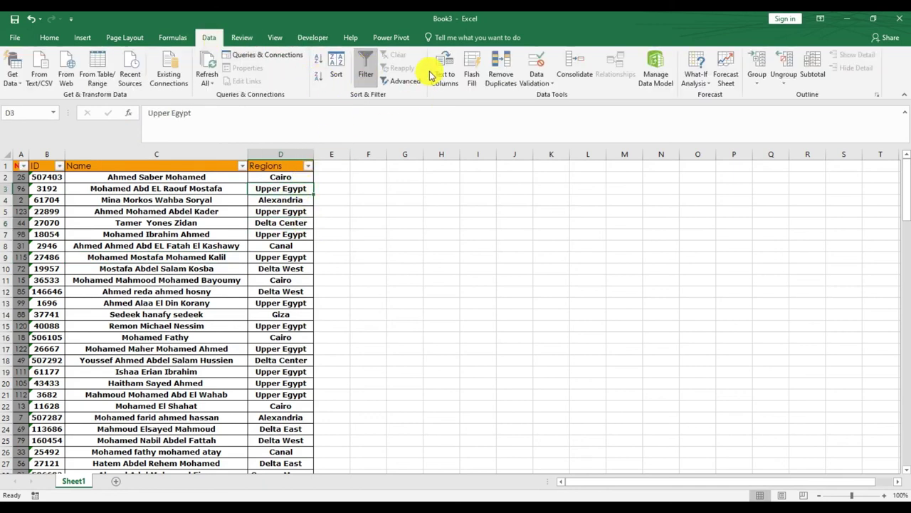
left_click(276, 38)
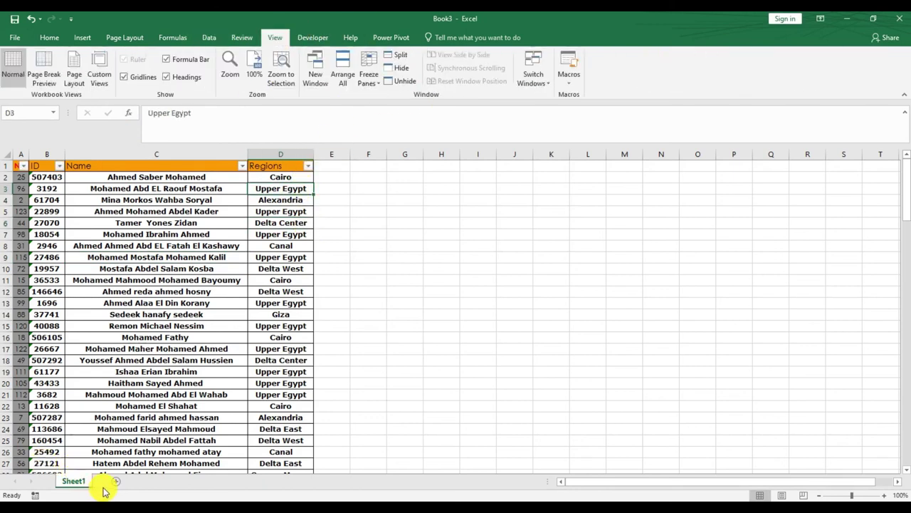
left_click(313, 37)
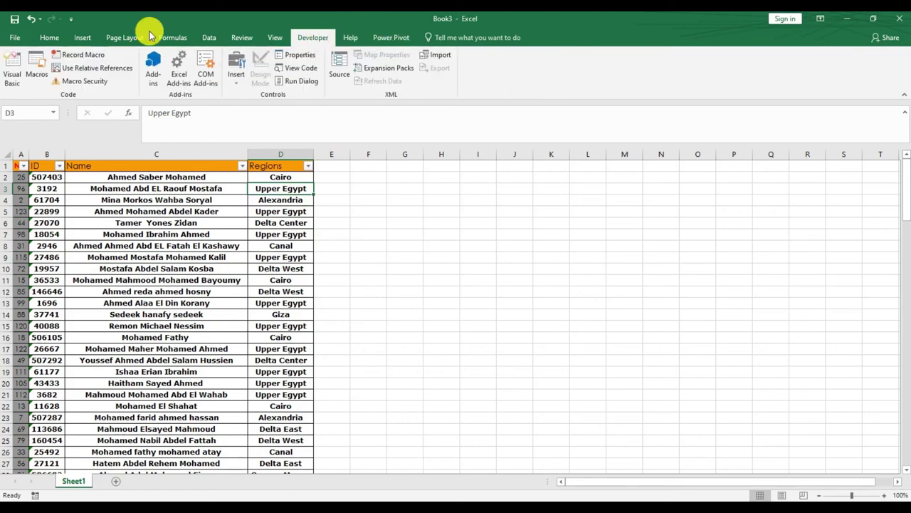
left_click(34, 67)
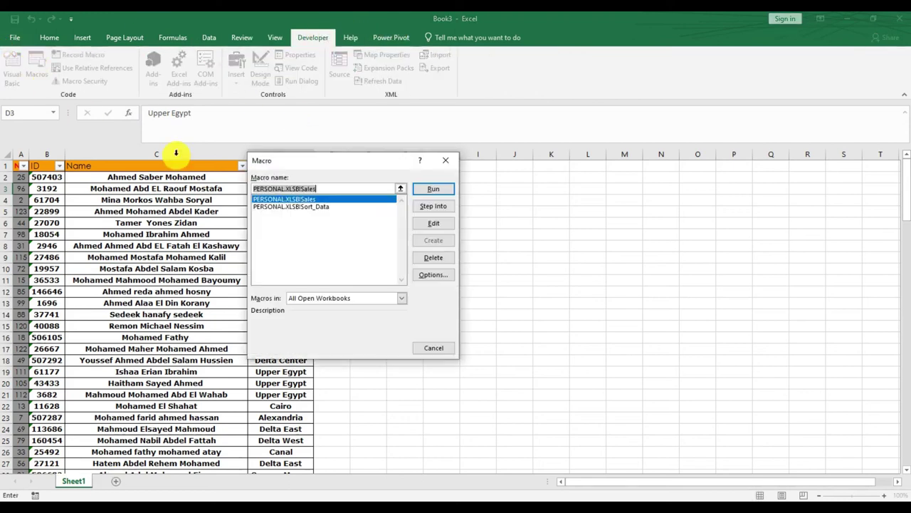
- Run the Sort_Data macro on Book3 and check the region rows on the Delta center sheet
double_click(357, 206)
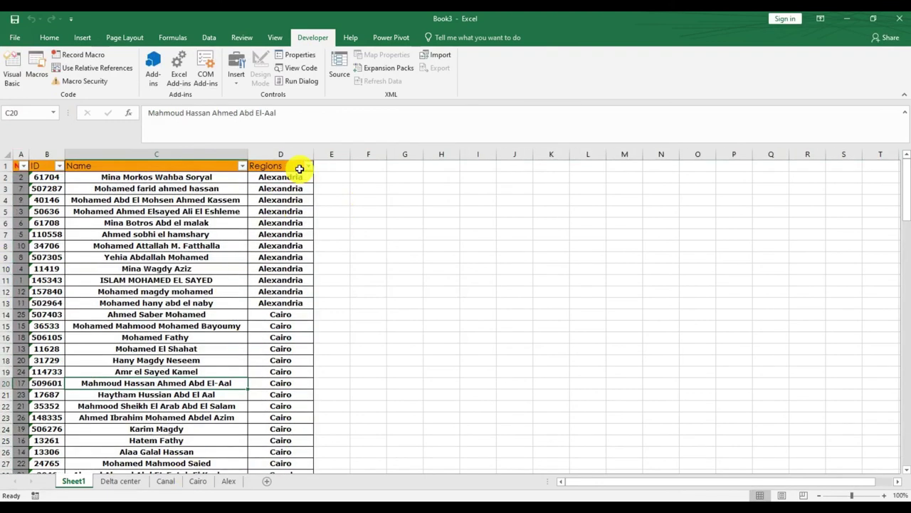
left_click(130, 482)
left_click_drag(284, 166, 279, 247)
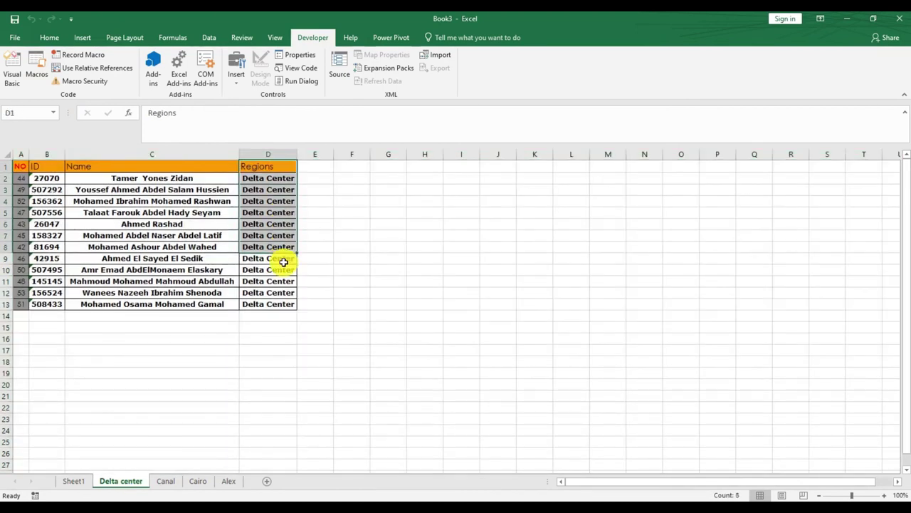
- Check the region rows on the Canal, Cairo and Alex sheets, then return to Sheet1's Regions column
left_click(176, 480)
left_click_drag(264, 178, 262, 327)
left_click(198, 480)
left_click(229, 481)
left_click_drag(240, 202, 271, 258)
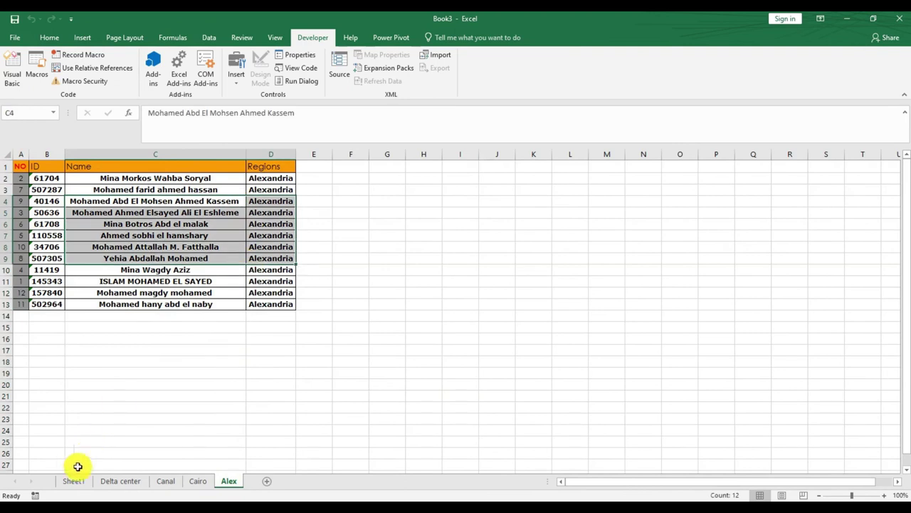
left_click(74, 480)
left_click(256, 255)
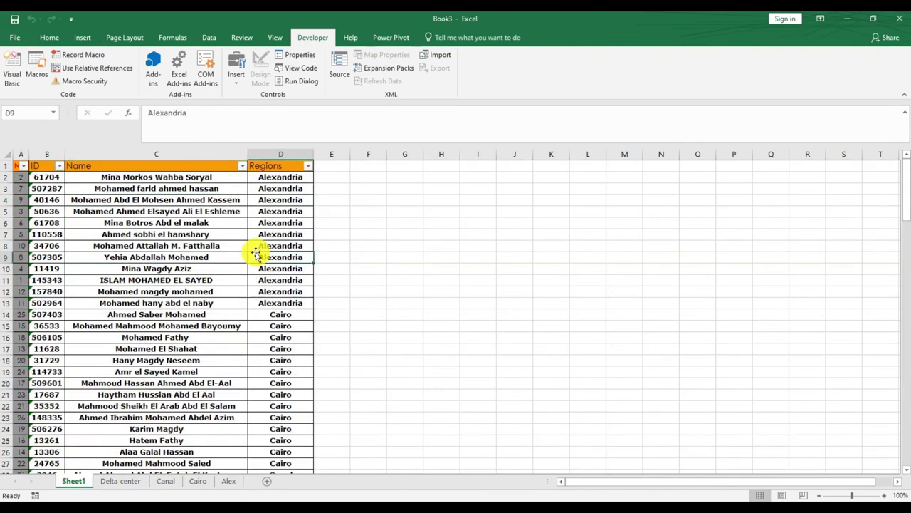